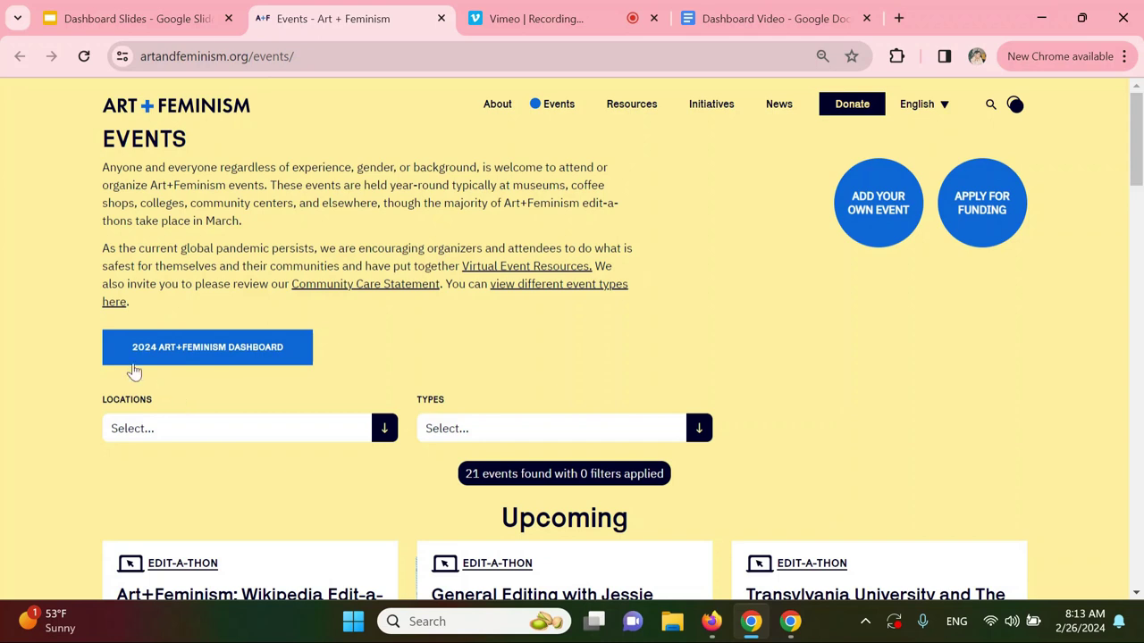
# Step: Open the Art+Feminism 2024 campaign overview and glance at the interface languages without changing them
pyautogui.click(211, 351)
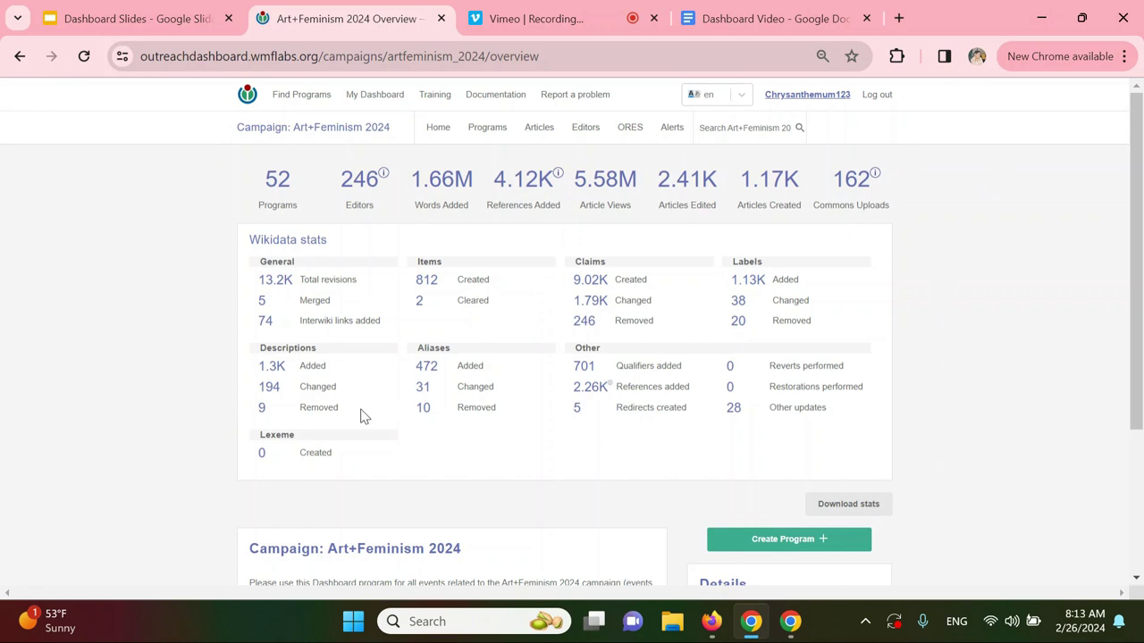
pyautogui.moveTo(365, 166)
pyautogui.click(744, 97)
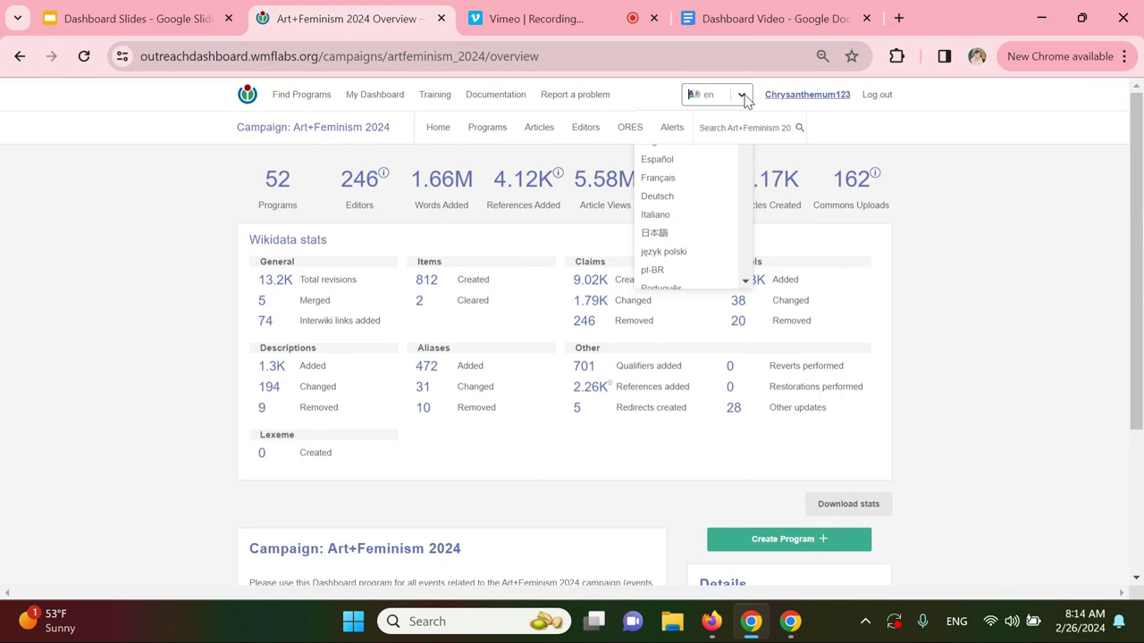
pyautogui.click(1023, 239)
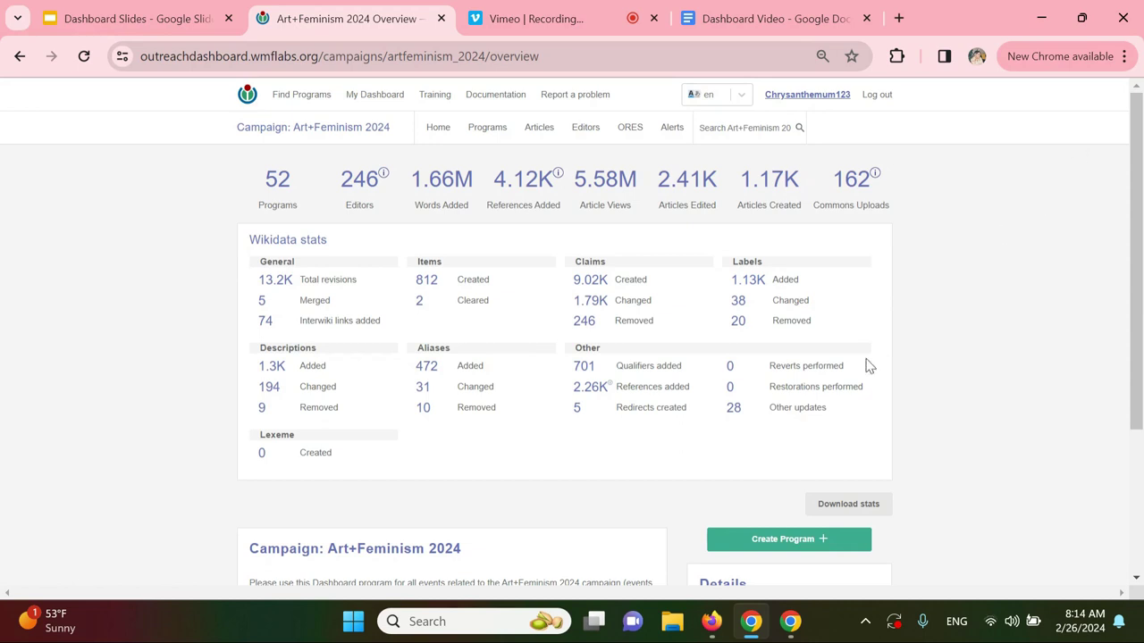
# Step: Create a brand-new campaign program of the Edit-A-Thon type
pyautogui.click(833, 541)
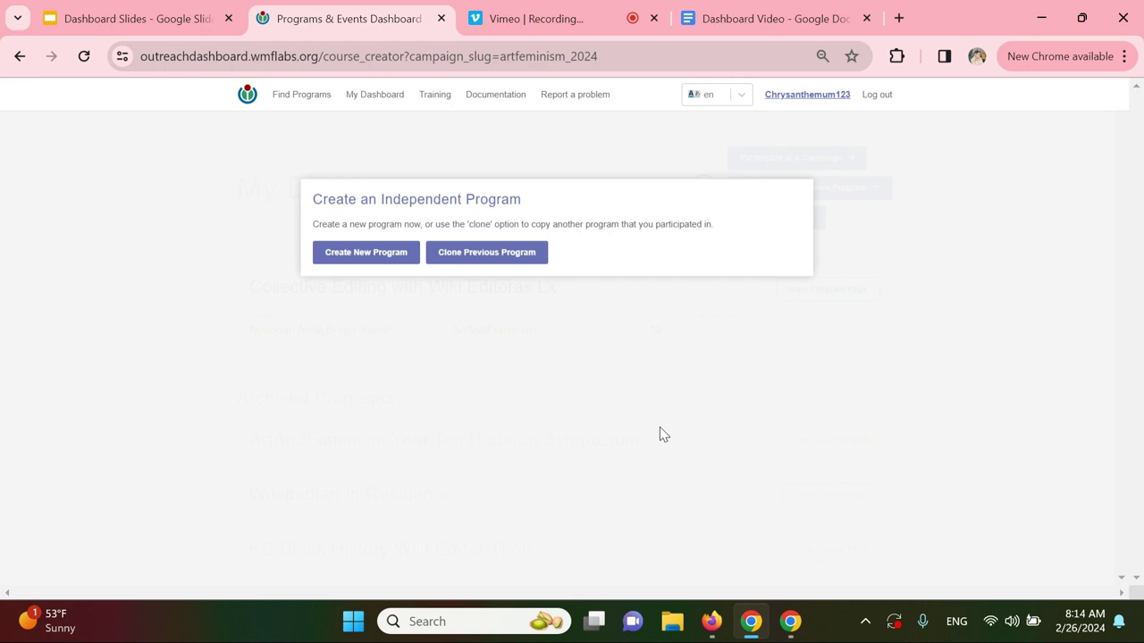
pyautogui.click(379, 259)
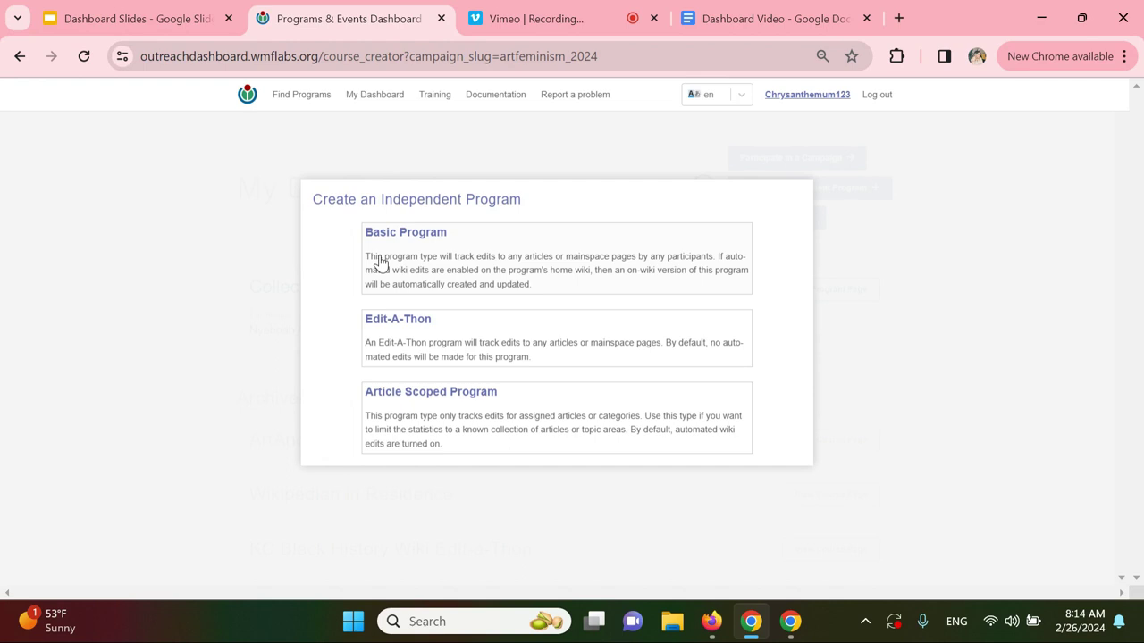
pyautogui.click(451, 340)
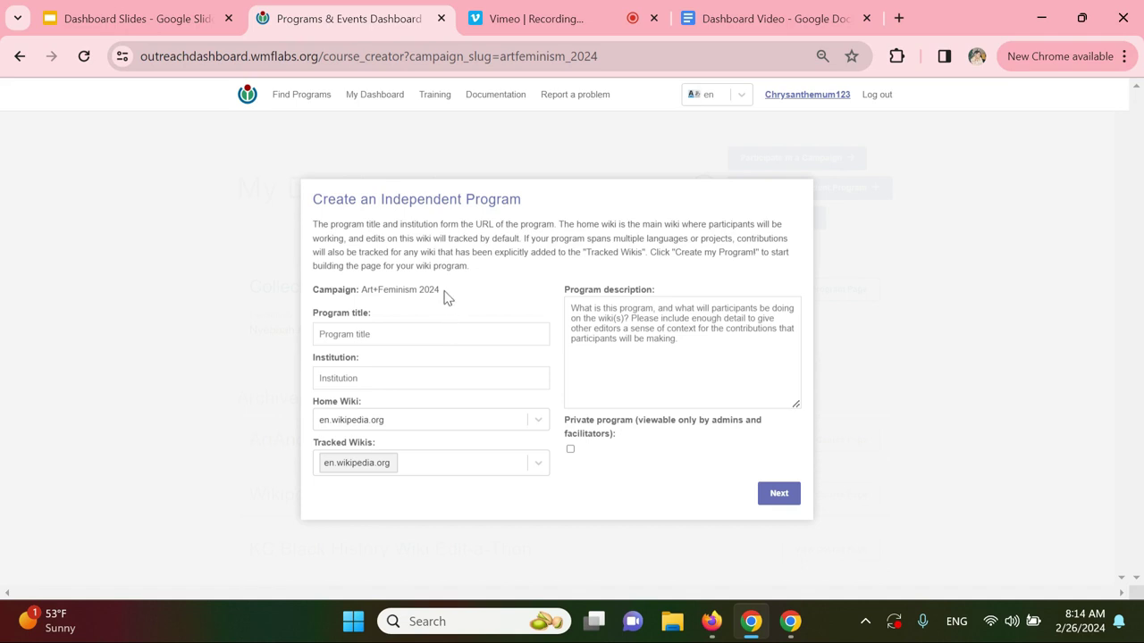
# Step: Enter title 'EX Abortion Access in Maryland Edit-a-Thon' and choose institution EX Maryland Public Library
pyautogui.moveTo(446, 295); pyautogui.dragTo(302, 304)
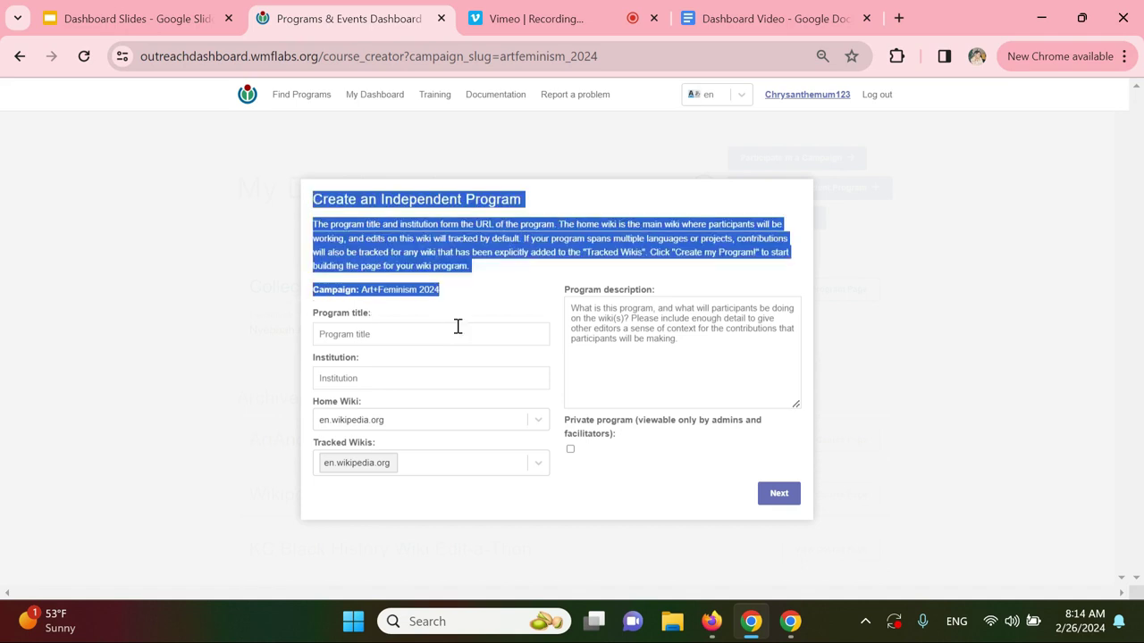
pyautogui.click(459, 294)
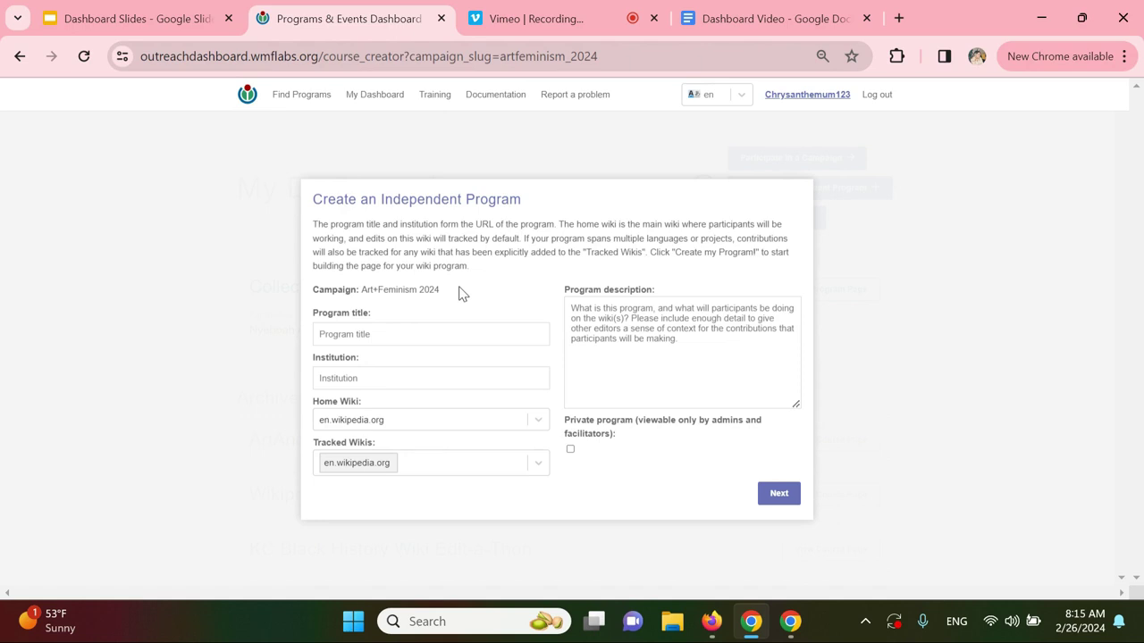
pyautogui.click(442, 334)
pyautogui.write('EX')
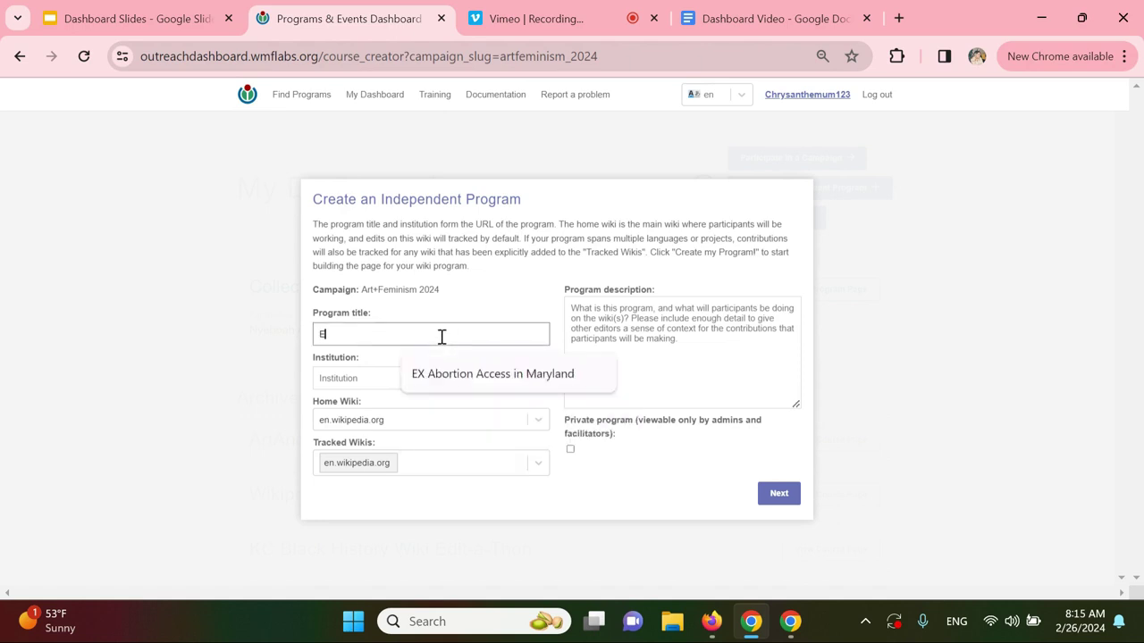
pyautogui.click(462, 374)
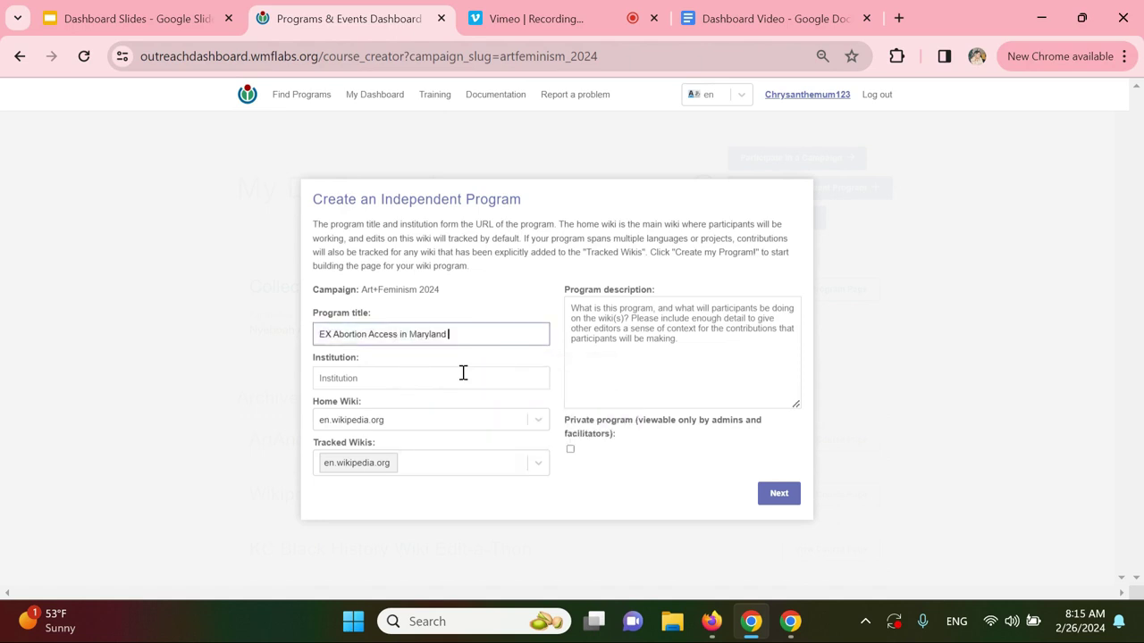
pyautogui.write('Edit-a-Thon')
pyautogui.click(439, 383)
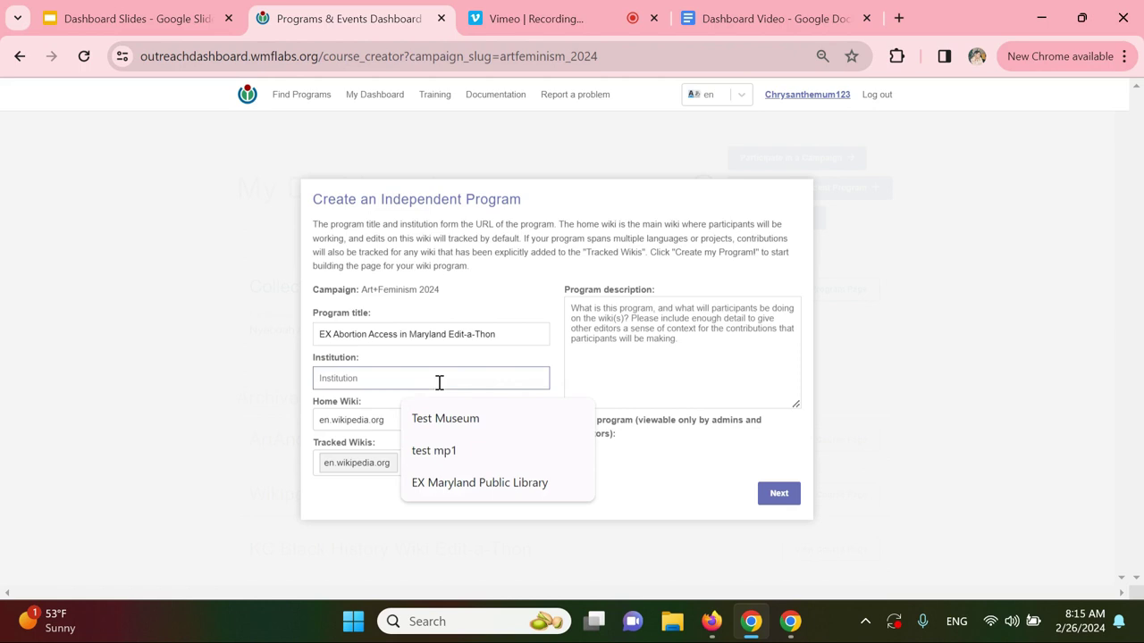
pyautogui.click(460, 487)
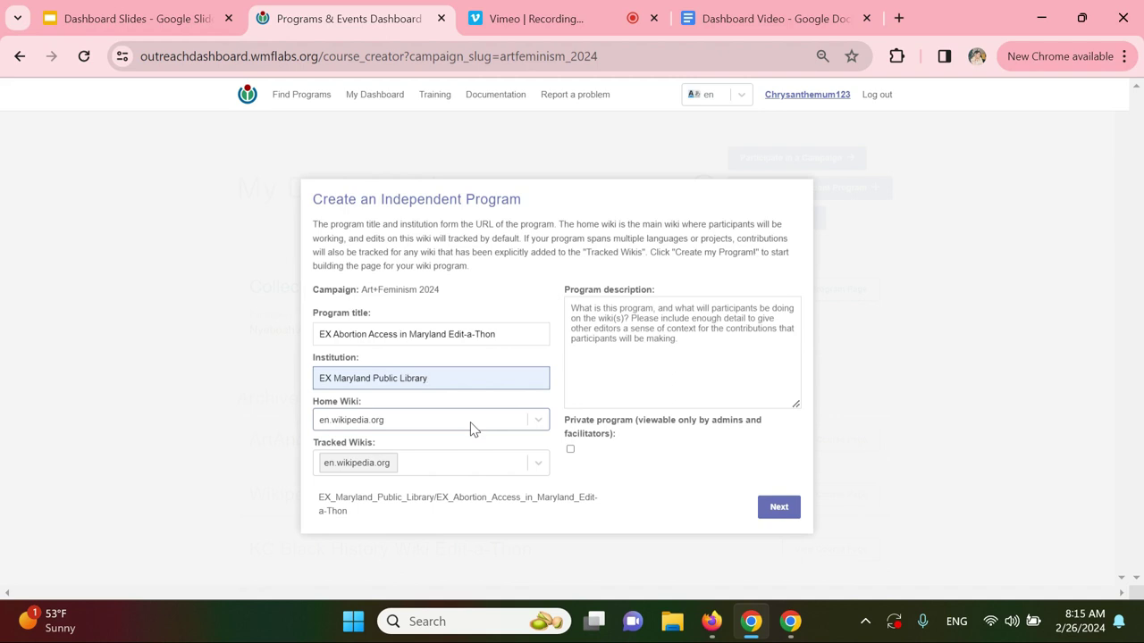
# Step: Add es.wikipedia.org and jp.wikipedia.org as tracked wikis next to en.wikipedia.org
pyautogui.click(455, 464)
pyautogui.write('es')
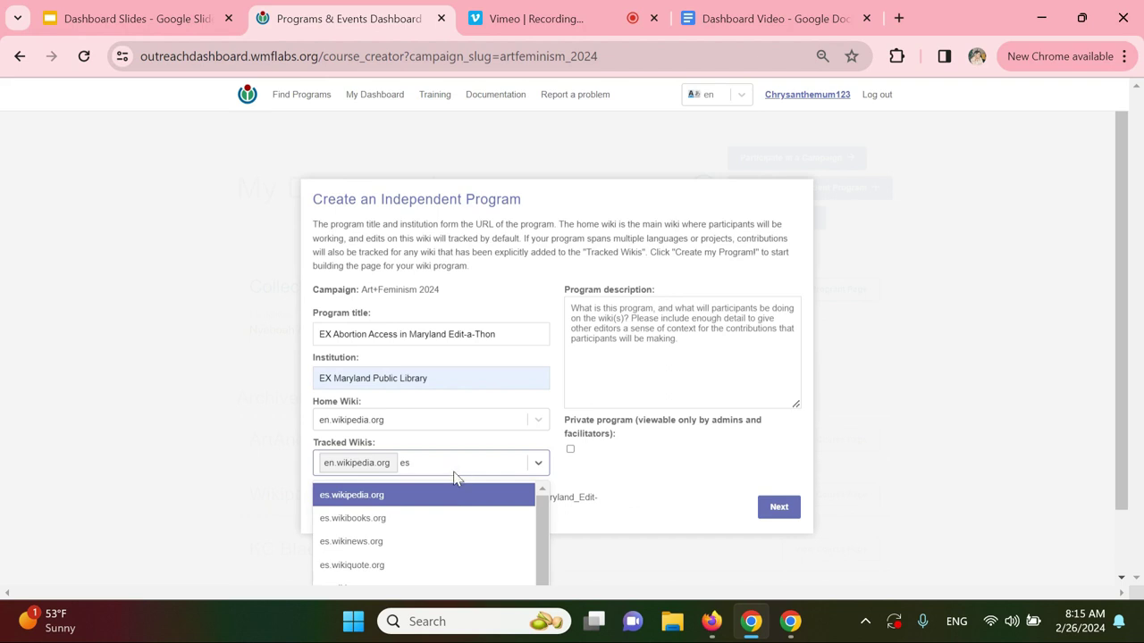
pyautogui.click(454, 496)
pyautogui.write('jp')
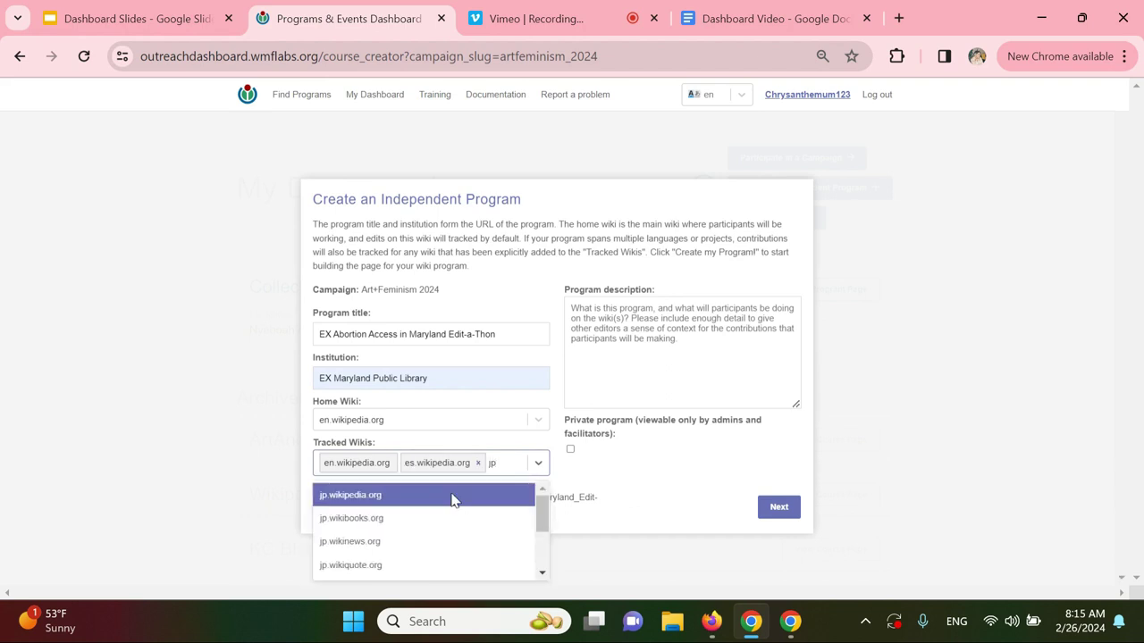
pyautogui.click(451, 497)
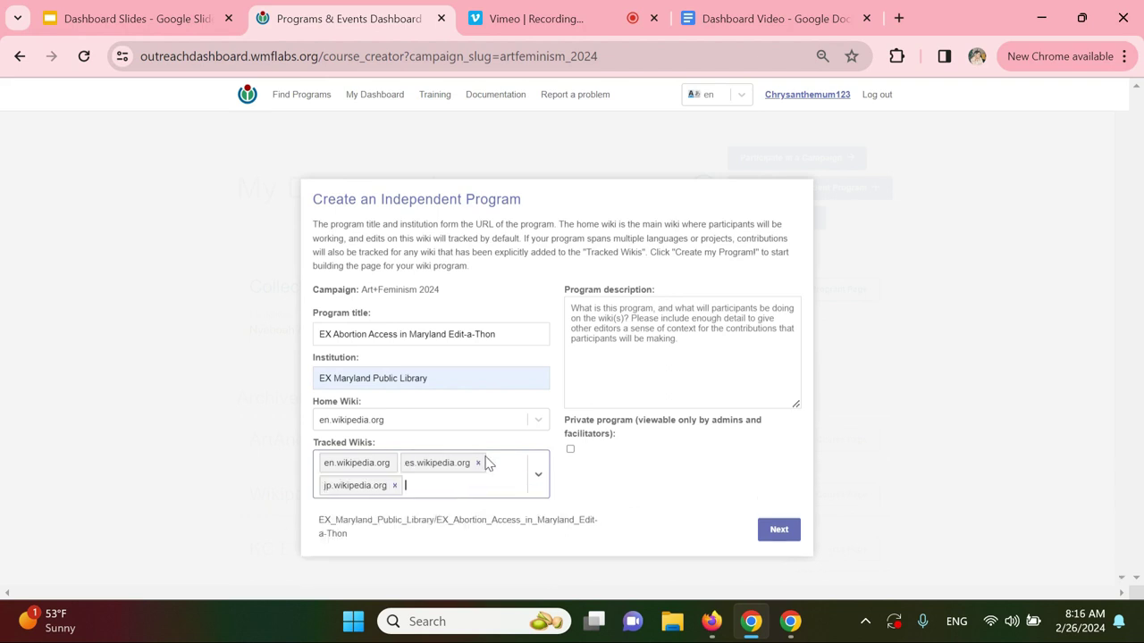
pyautogui.click(634, 311)
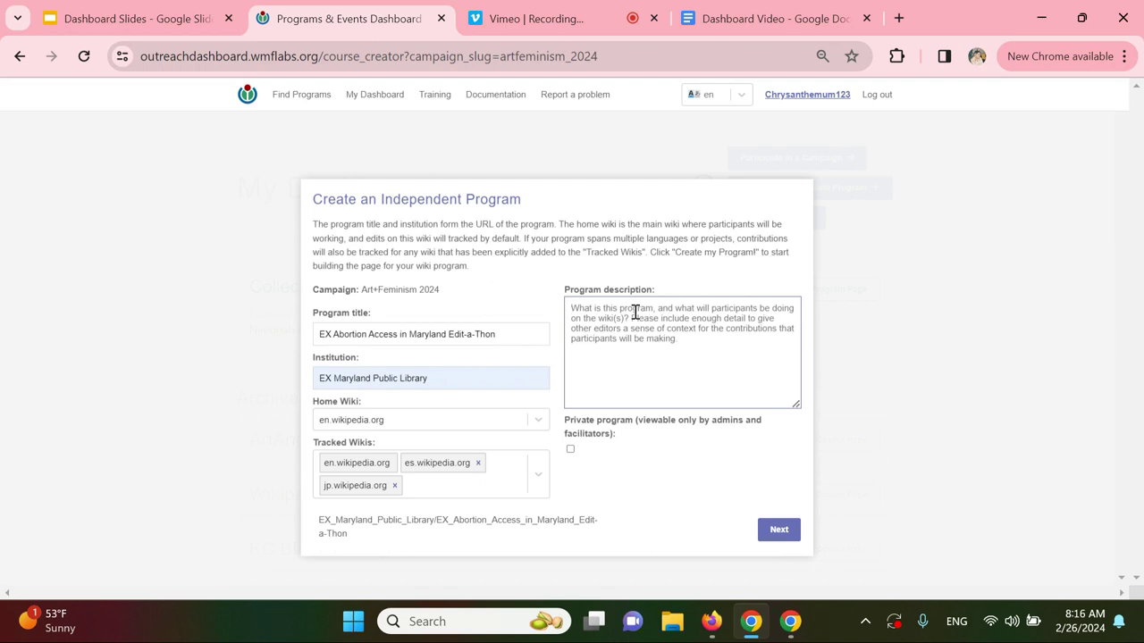
# Step: Describe the program: Maryland abortion-access editing, no experience needed, tutorials provided, masks required; then continue
pyautogui.click(635, 312)
pyautogui.write('Partic')
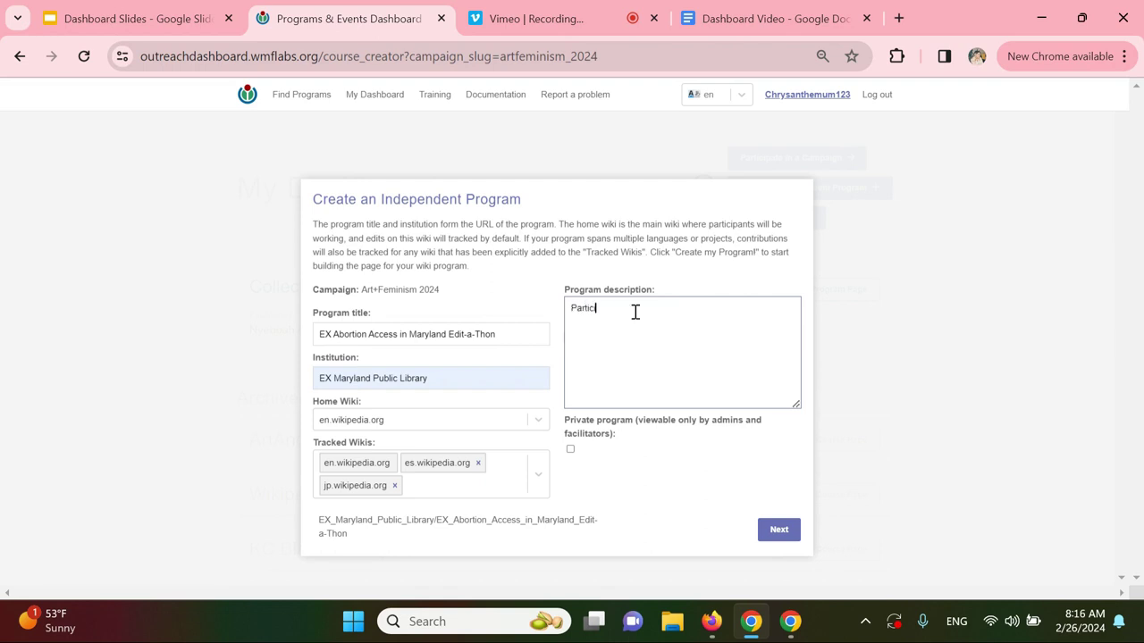
pyautogui.write('ipants will be editing information related to abortio')
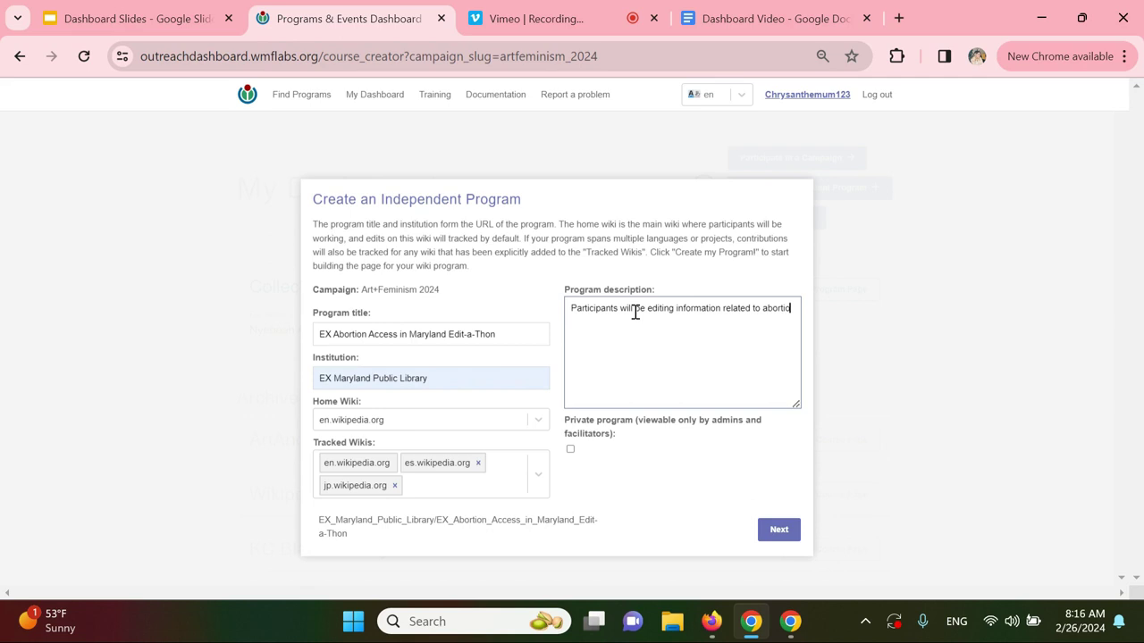
pyautogui.write('n access in Maryland. No Wikiped')
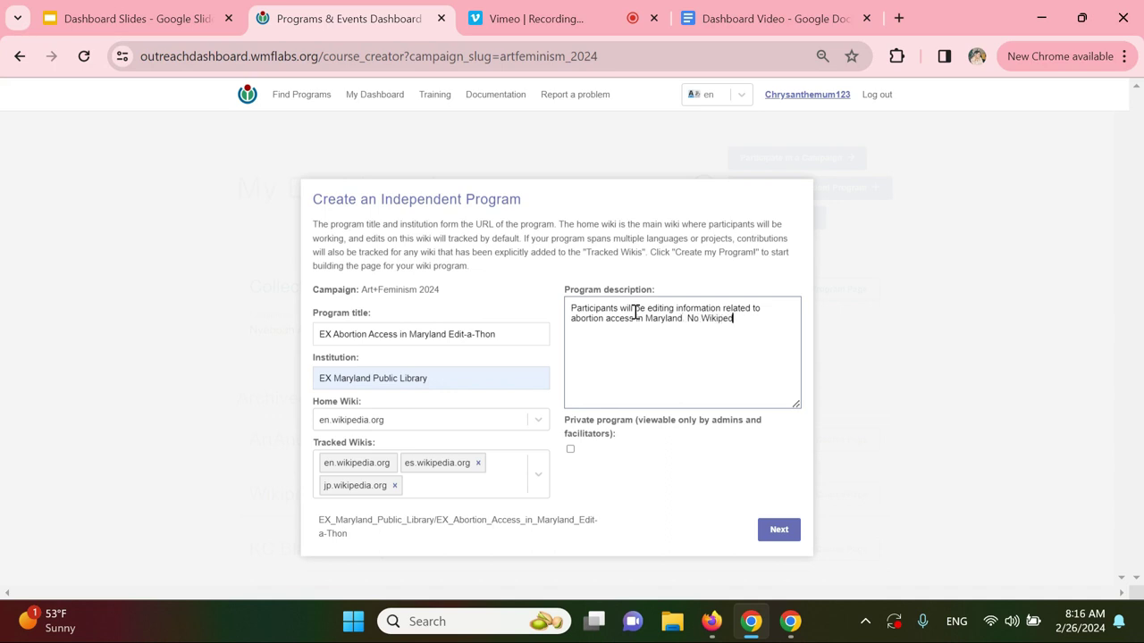
pyautogui.write("ia experience is required, we'll provid")
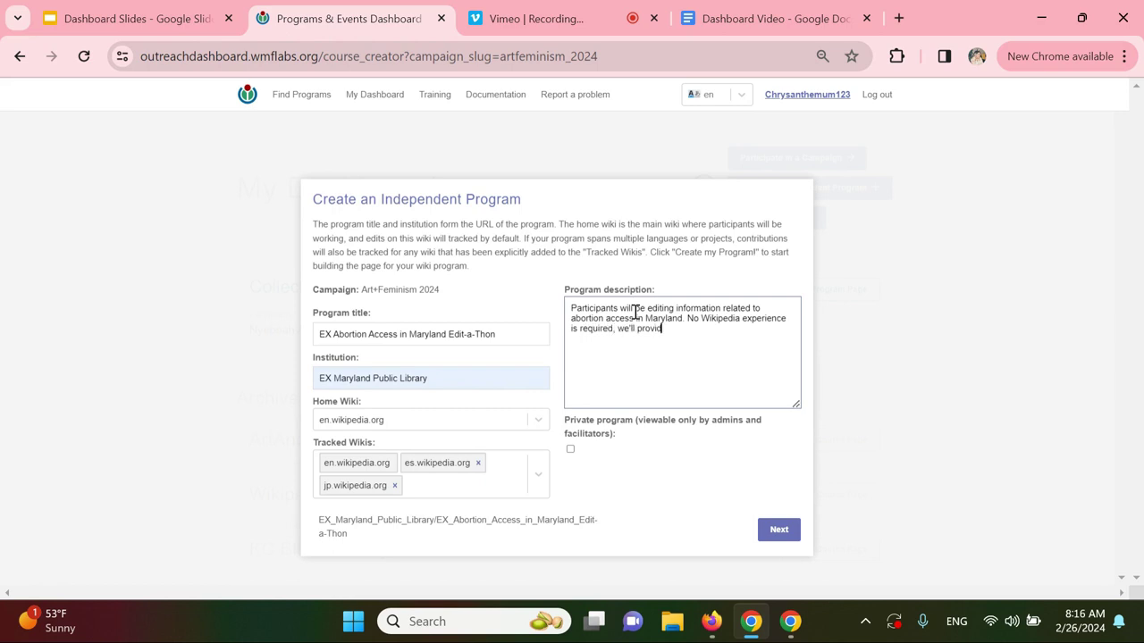
pyautogui.write('e tutorials and training for ')
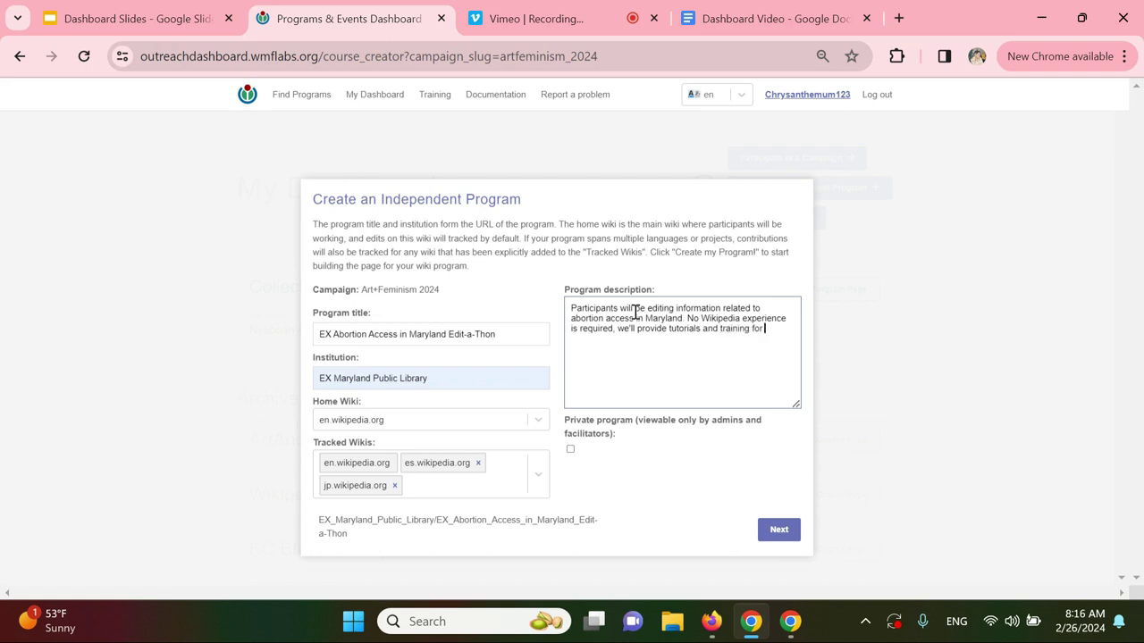
pyautogui.write('new ed')
pyautogui.write('itors. ')
pyautogui.write('Masks are requ')
pyautogui.write('ired.')
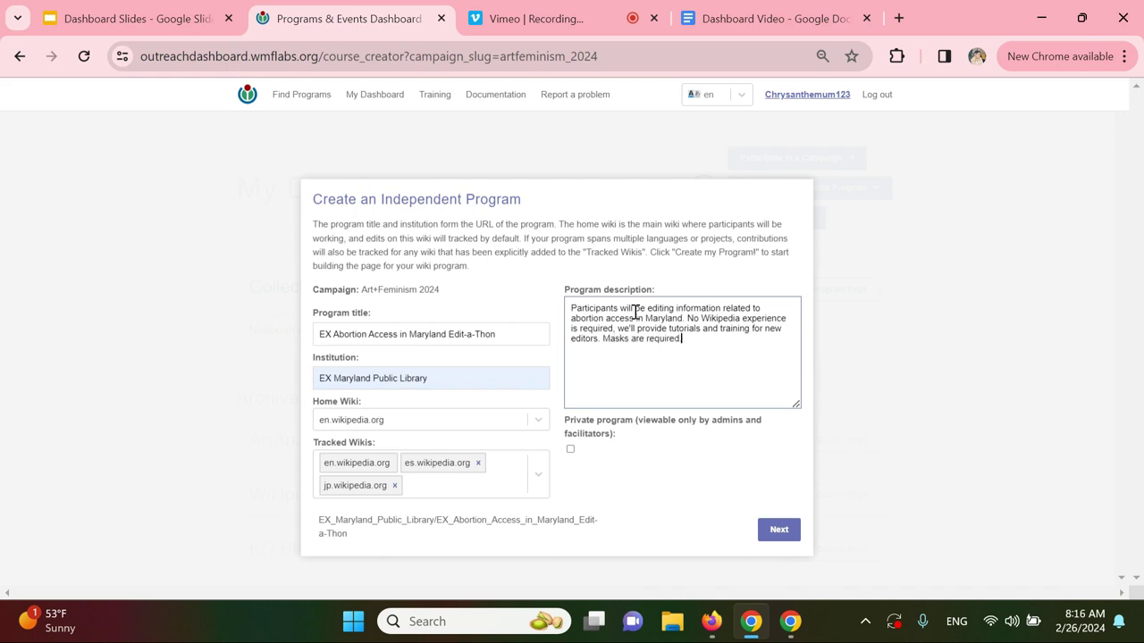
pyautogui.click(774, 531)
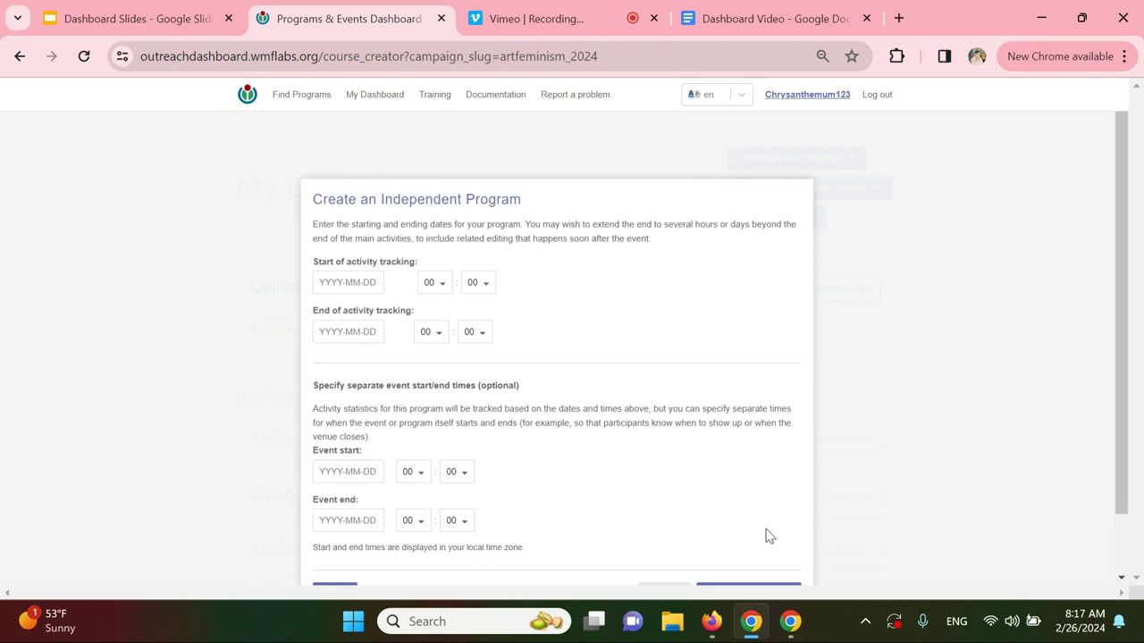
pyautogui.click(357, 281)
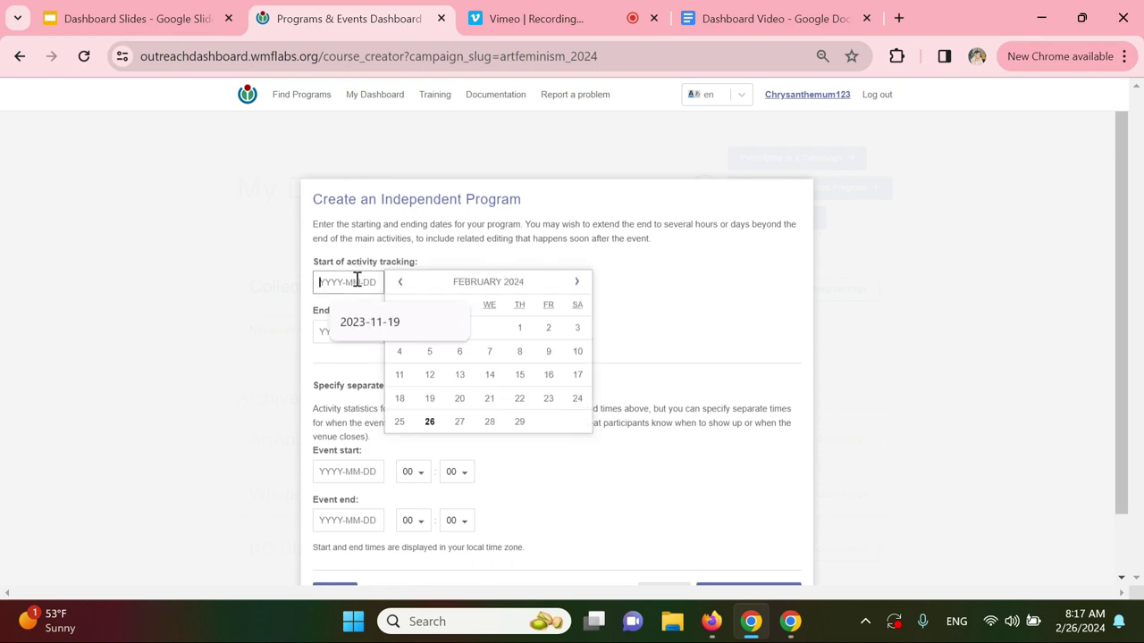
pyautogui.click(459, 421)
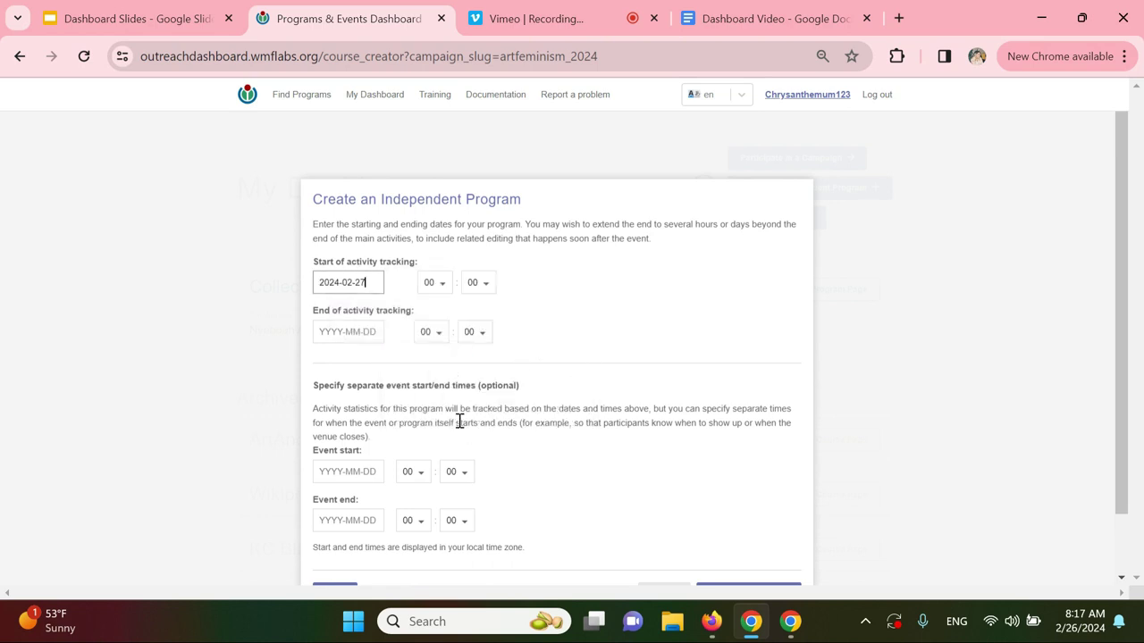
pyautogui.click(440, 284)
pyautogui.click(429, 420)
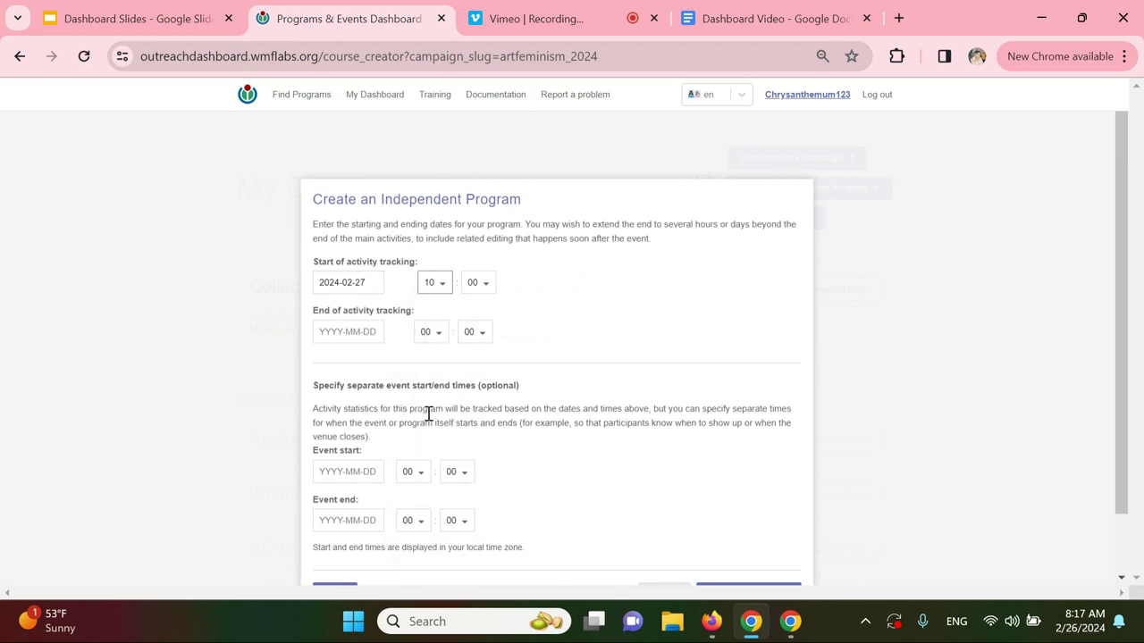
pyautogui.click(348, 332)
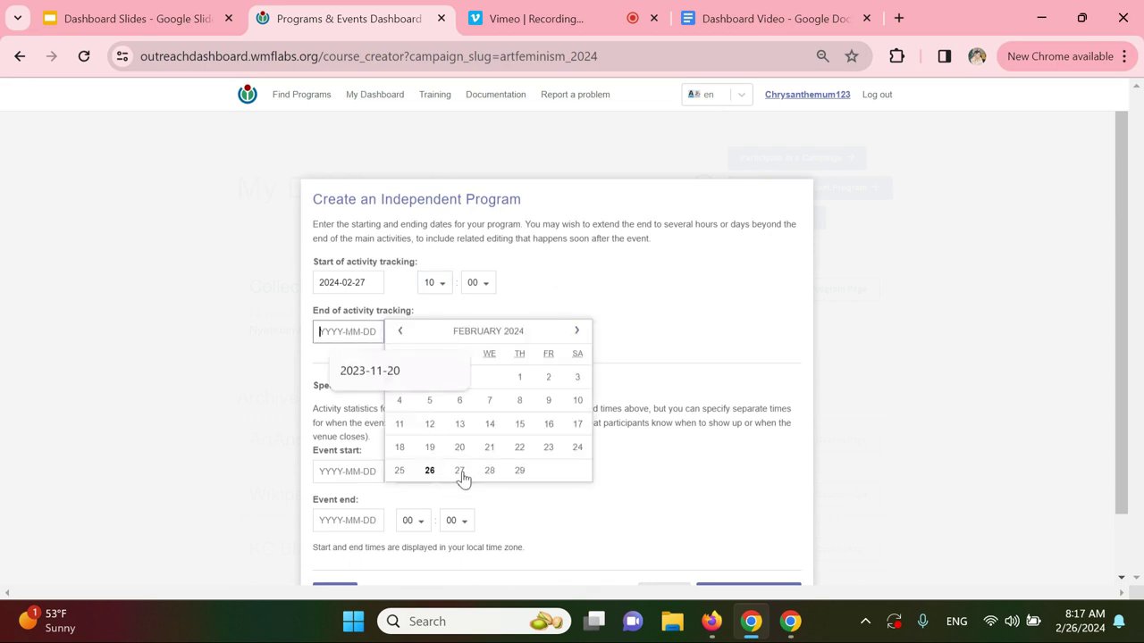
pyautogui.click(577, 331)
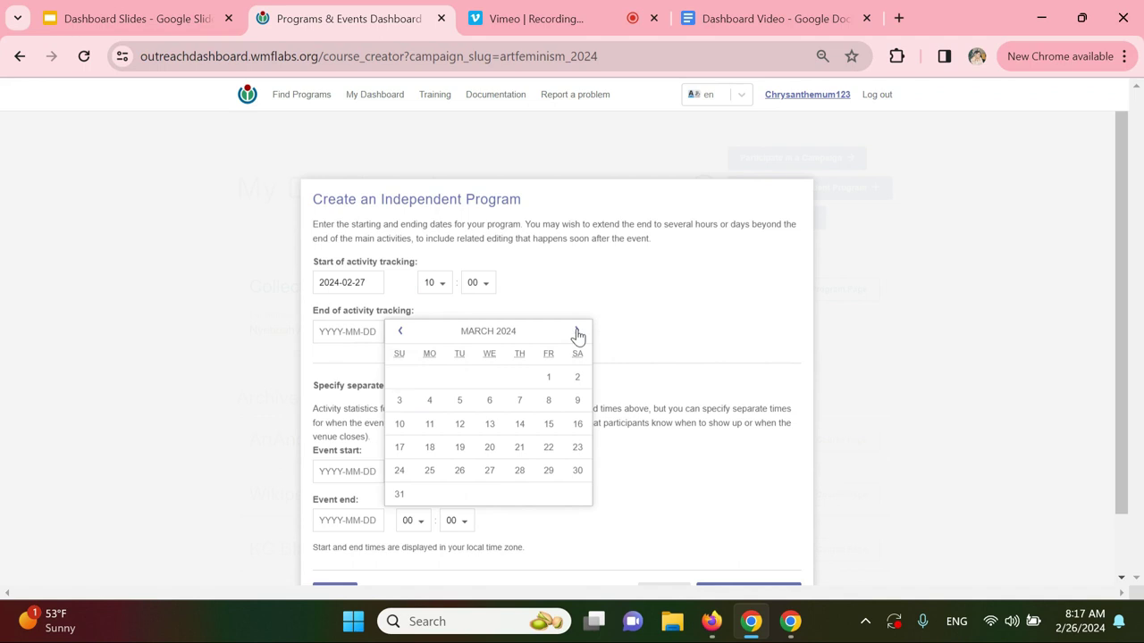
pyautogui.click(577, 385)
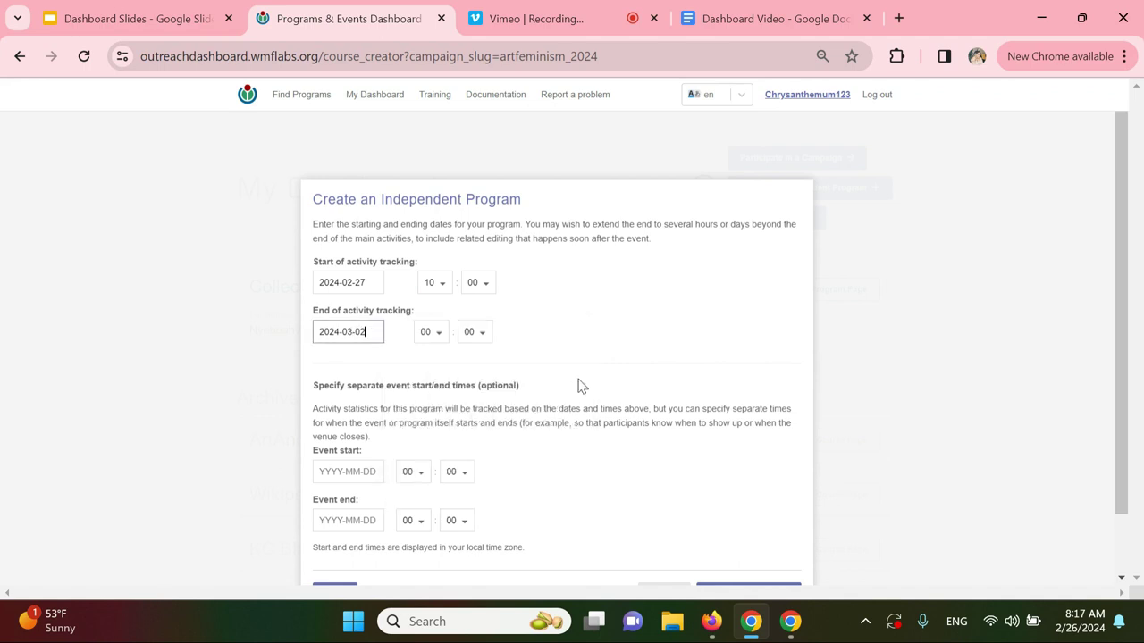
pyautogui.click(436, 336)
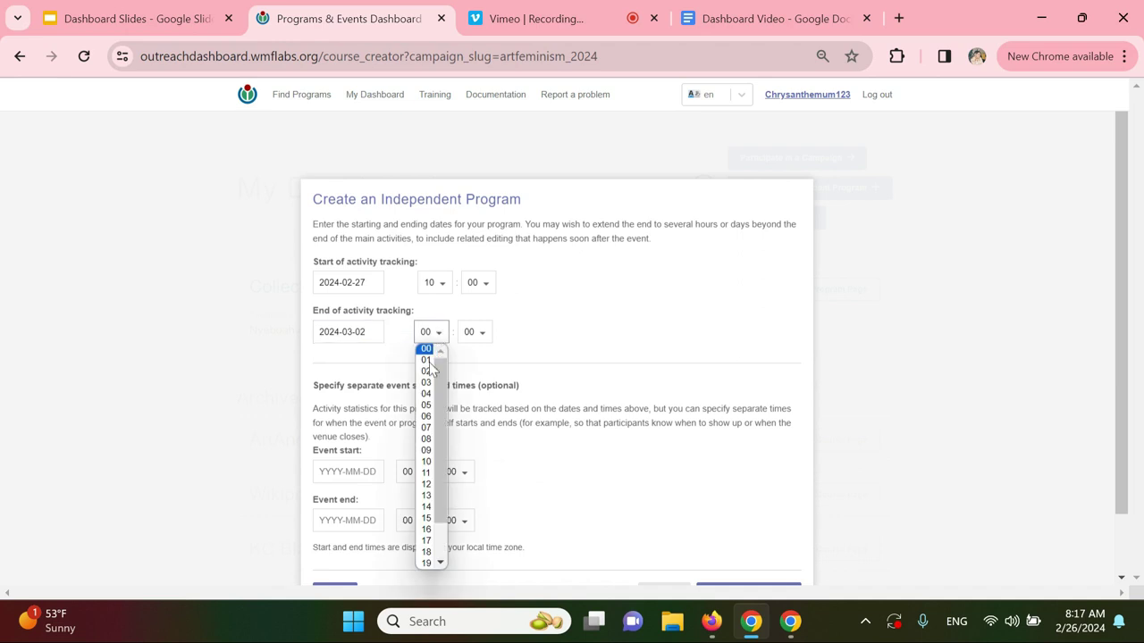
pyautogui.click(427, 462)
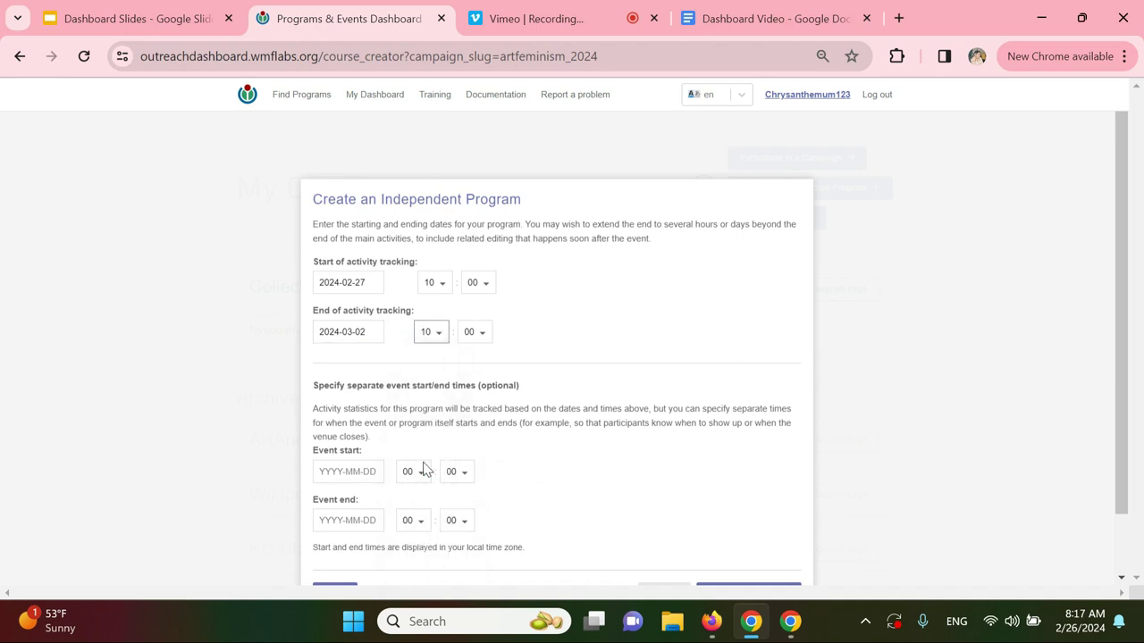
# Step: Schedule the event for 2024-02-27, starting at 12:00 and ending at 15:00
pyautogui.scroll(-1, 402, 406)
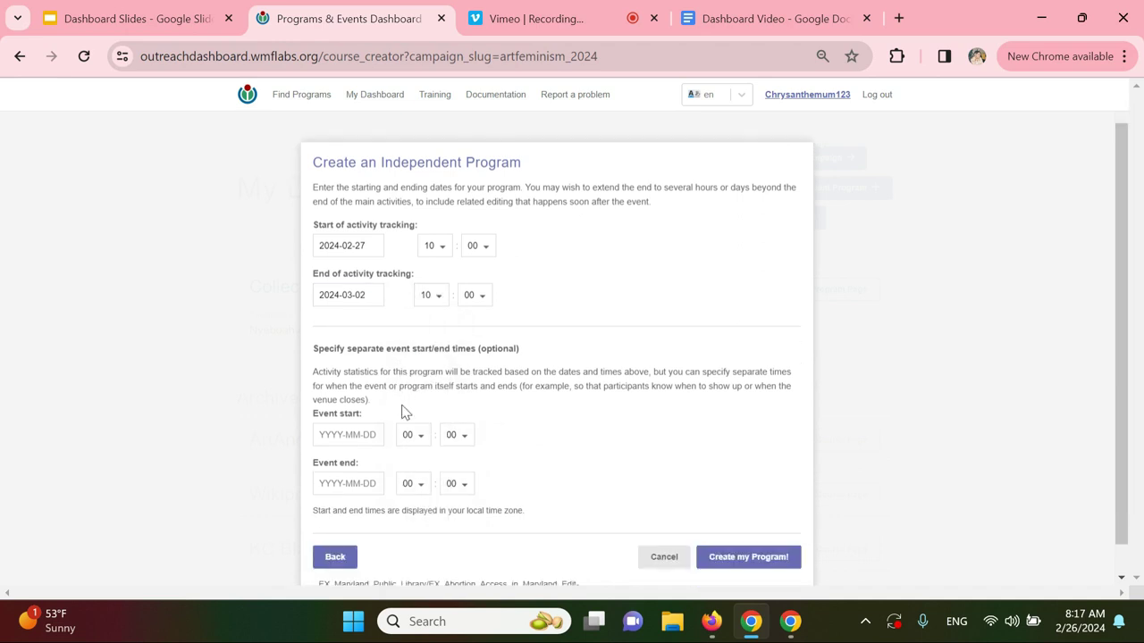
pyautogui.click(363, 435)
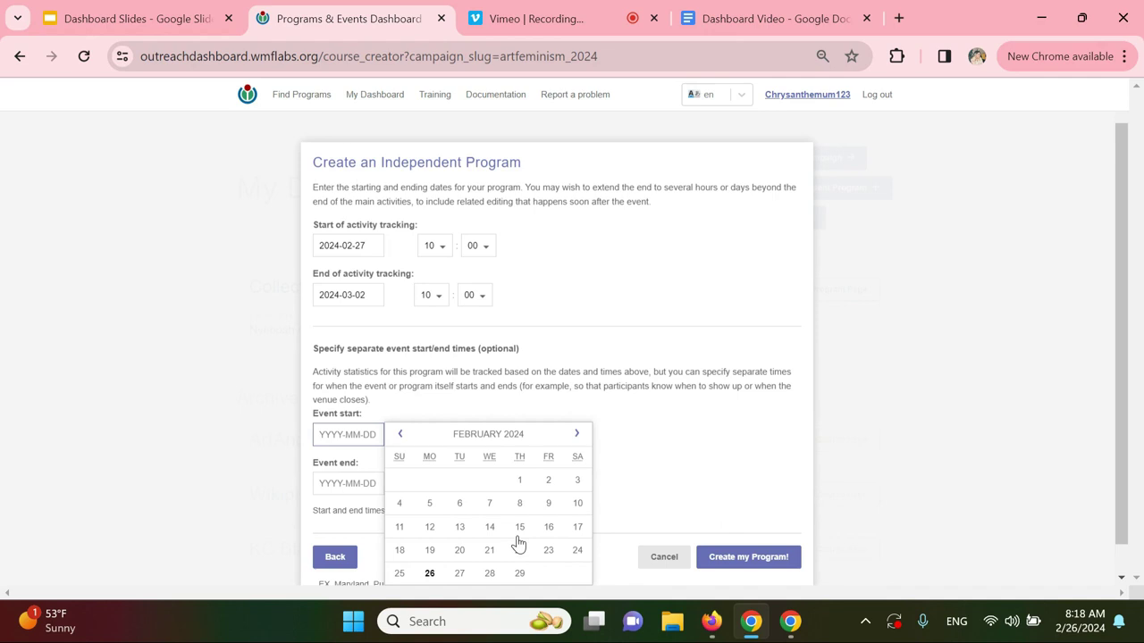
pyautogui.click(459, 574)
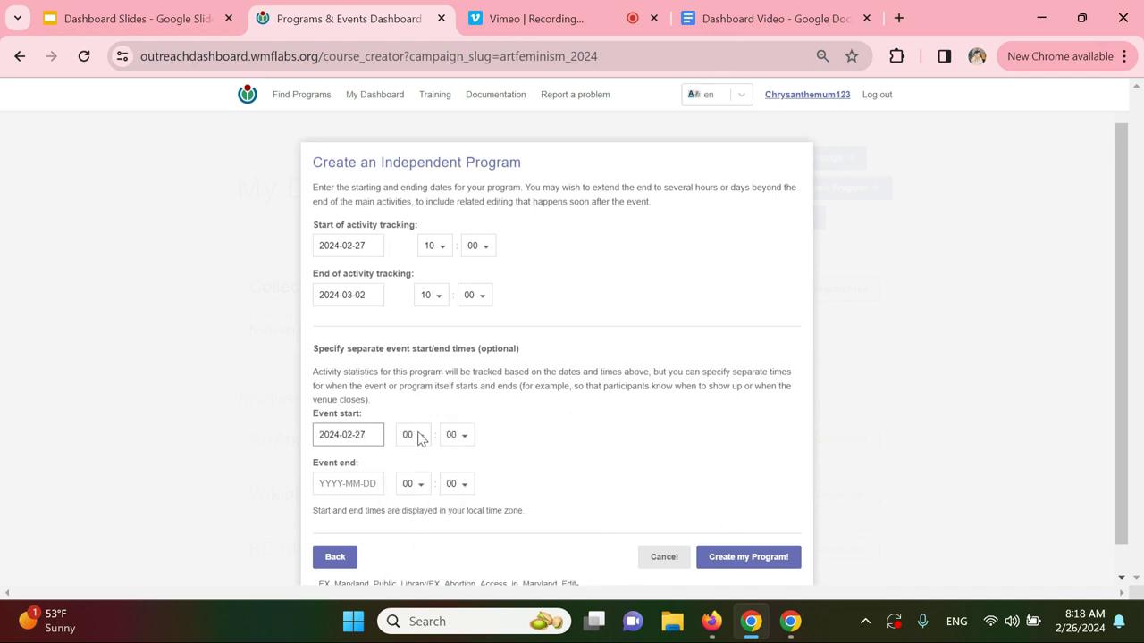
pyautogui.click(420, 437)
pyautogui.click(409, 339)
pyautogui.click(370, 483)
pyautogui.scroll(-1, 523, 542)
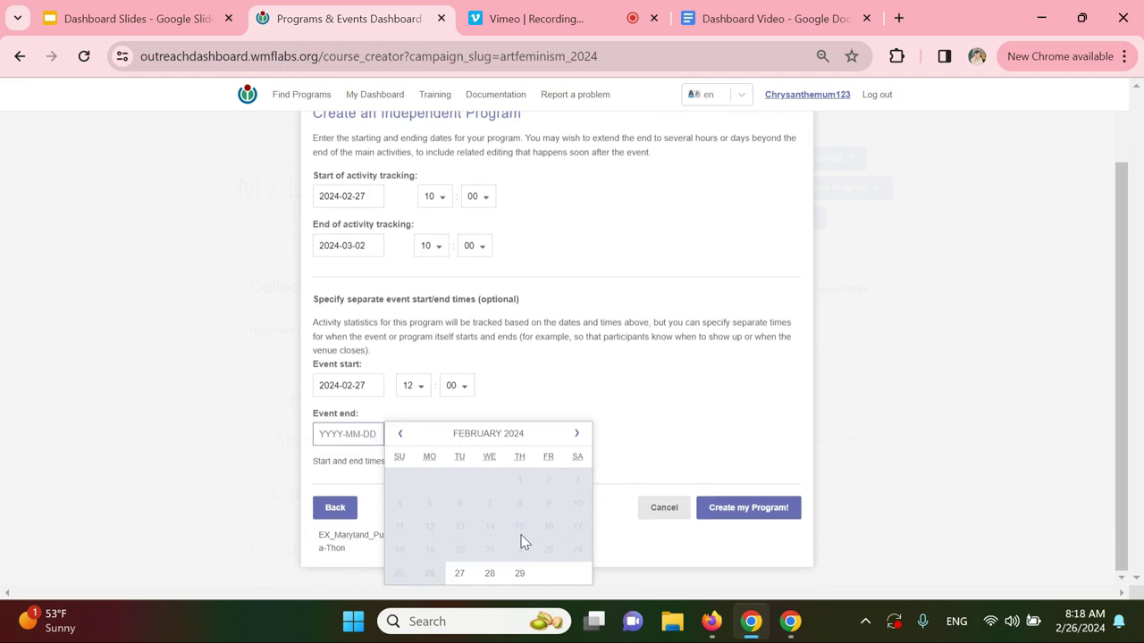
pyautogui.click(459, 574)
pyautogui.click(418, 453)
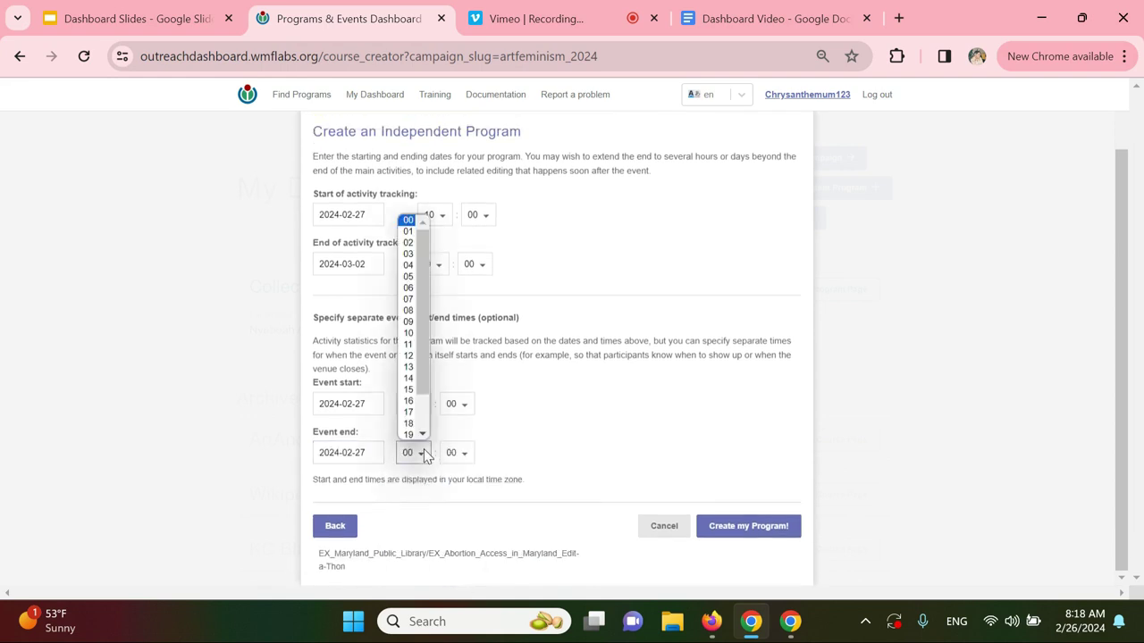
pyautogui.click(410, 389)
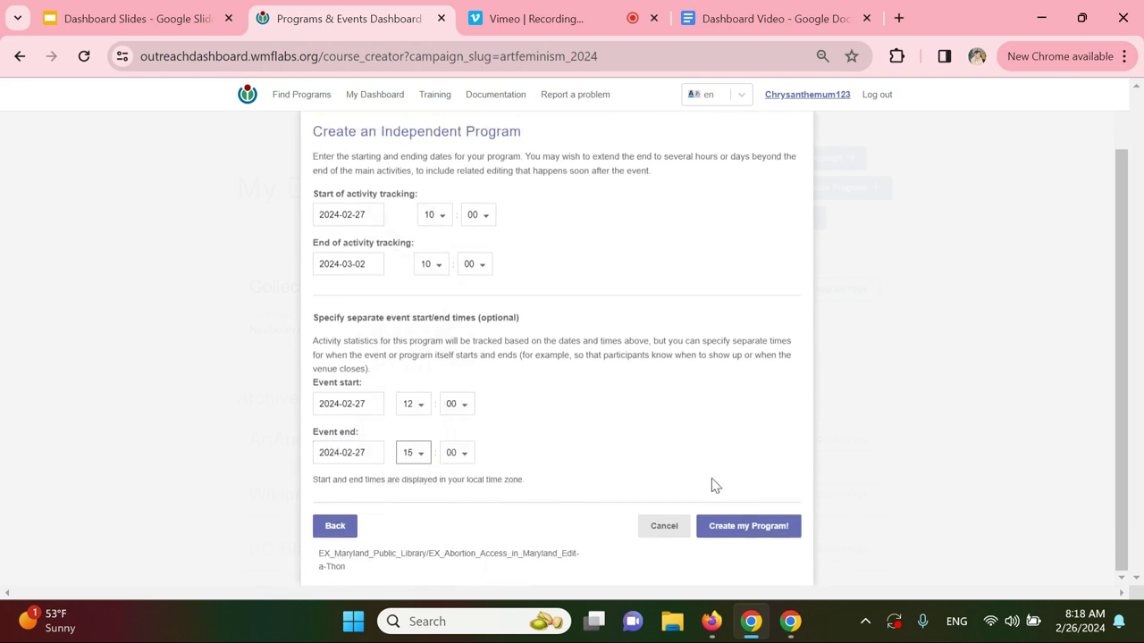
# Step: Submit the program, dismiss the internal server error, and return to My Dashboard
pyautogui.click(773, 535)
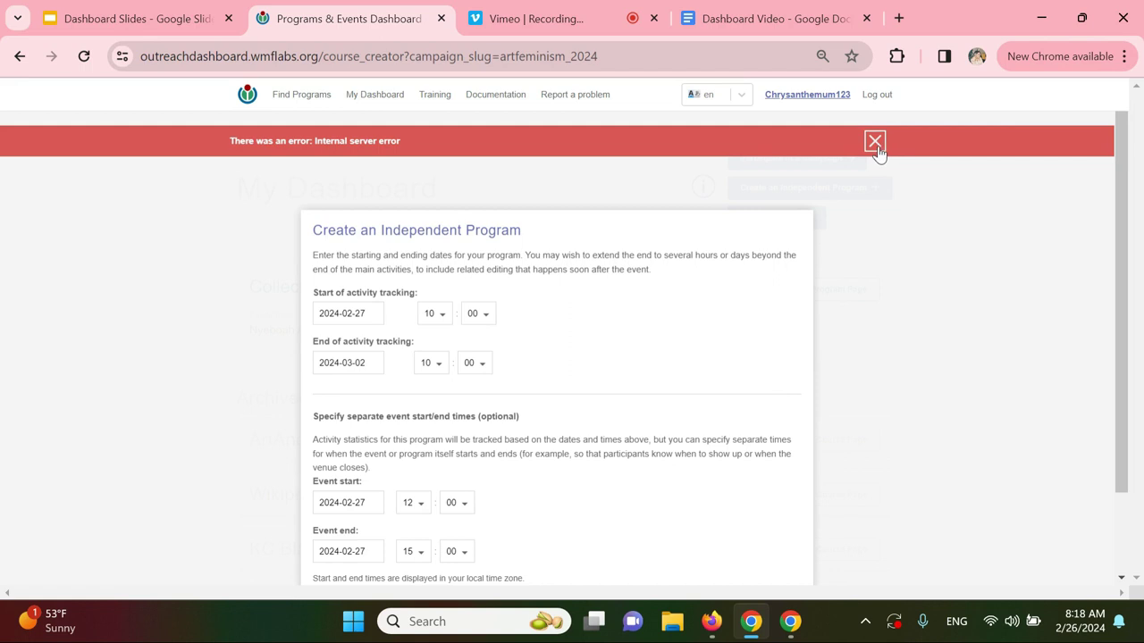
pyautogui.click(874, 142)
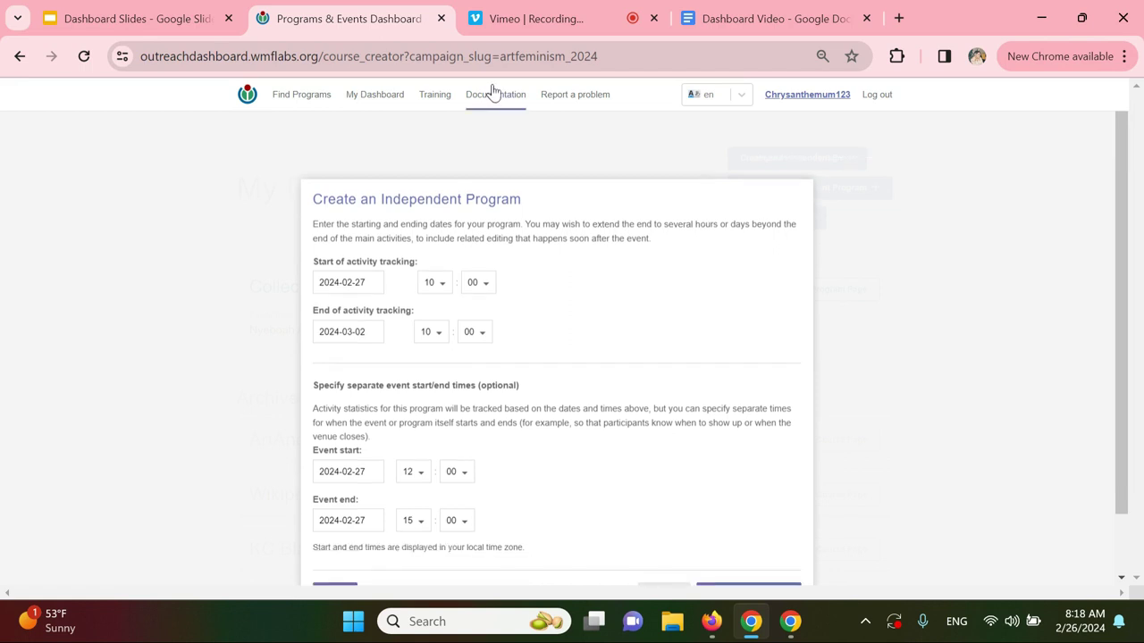
pyautogui.click(400, 107)
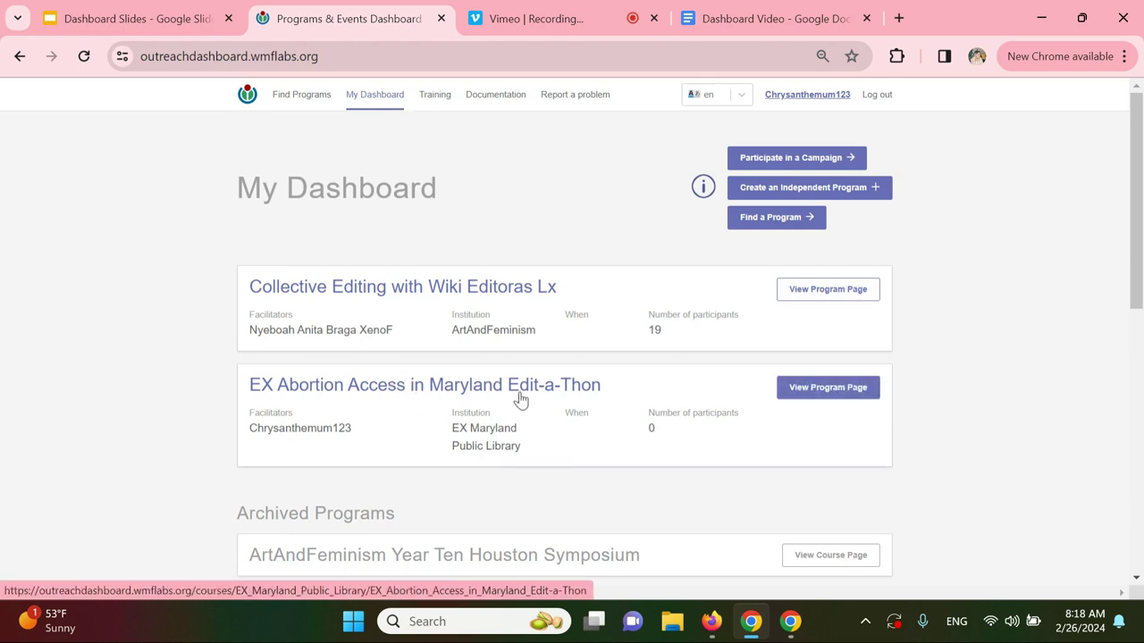
# Step: Open the Maryland Edit-a-Thon's program page and scroll down to its Details panel
pyautogui.click(824, 396)
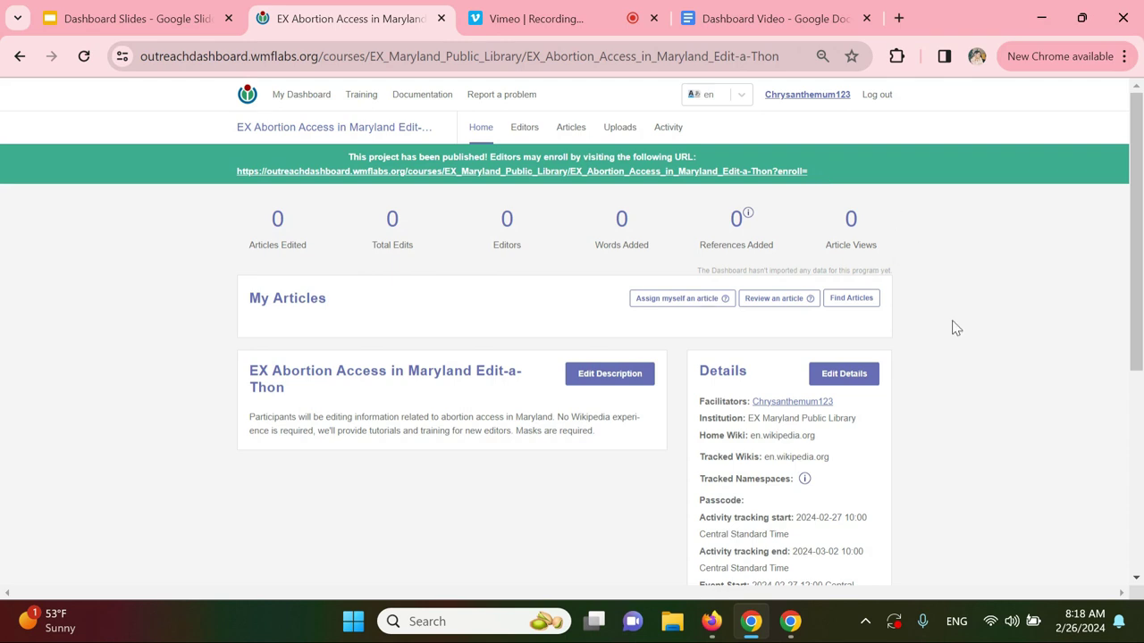
pyautogui.scroll(-1, 952, 328)
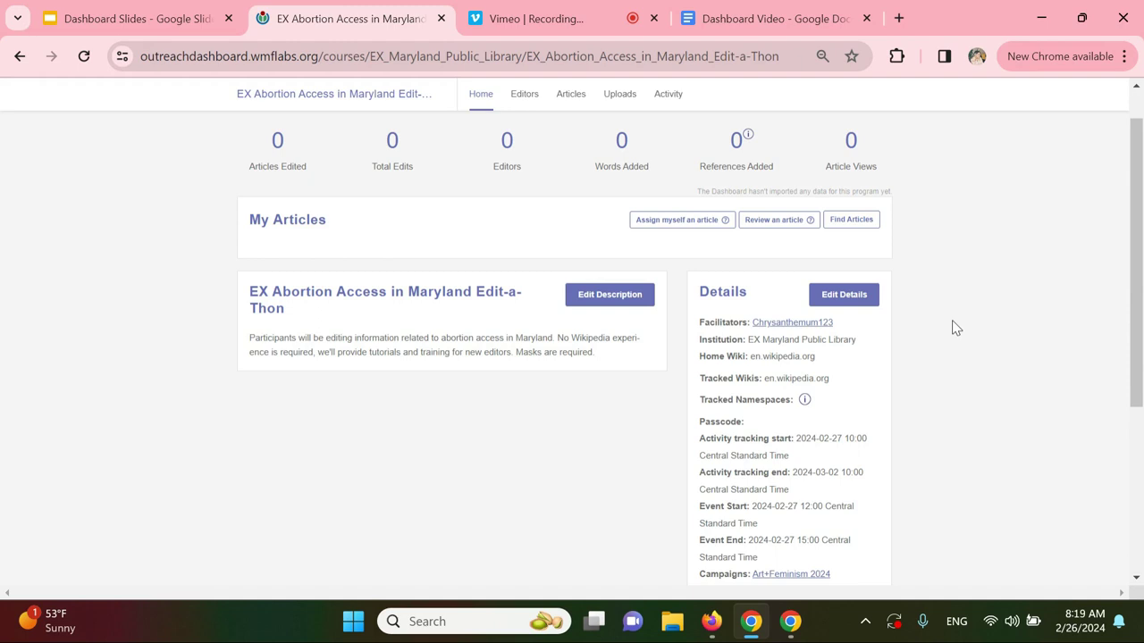
# Step: Open the Details panel for editing and review its fields, including the event times
pyautogui.click(859, 300)
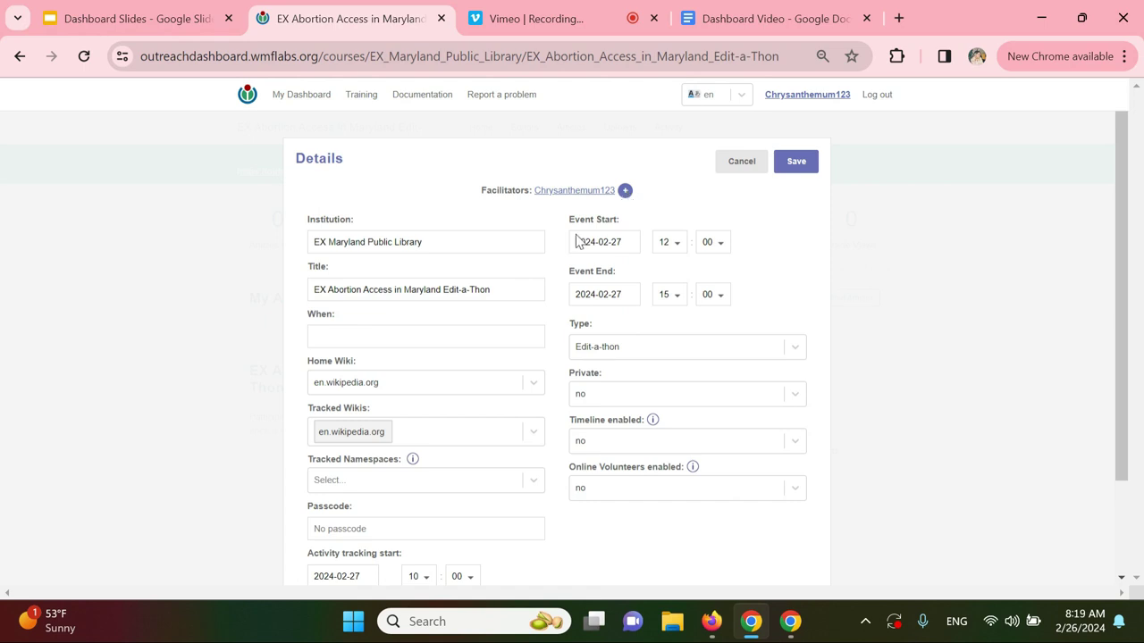
pyautogui.scroll(-1, 523, 282)
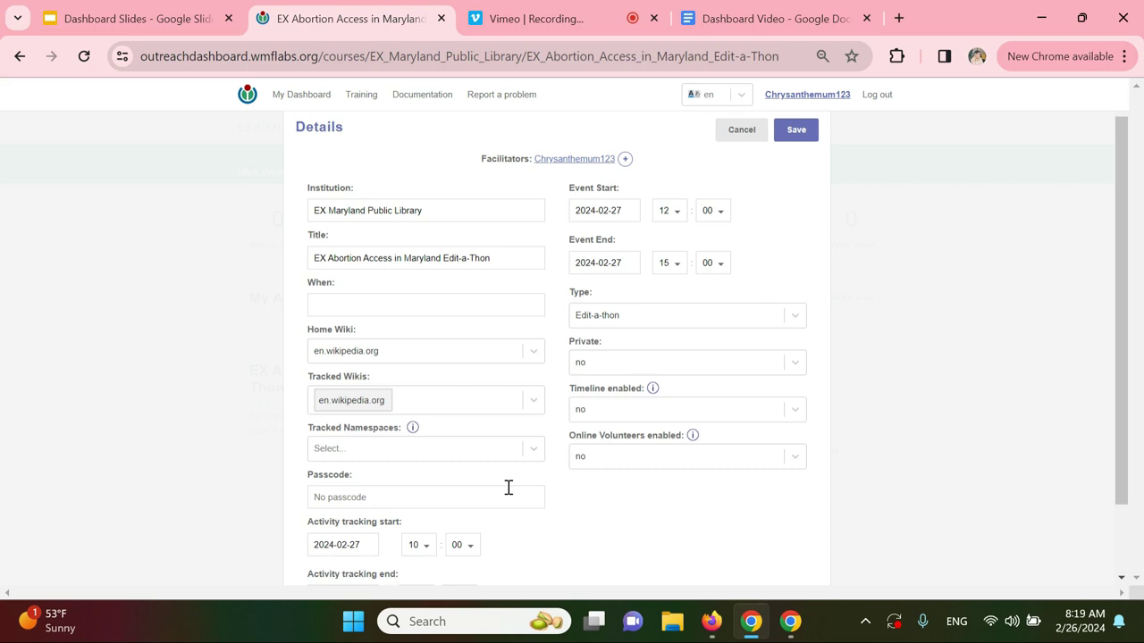
pyautogui.scroll(1, 756, 286)
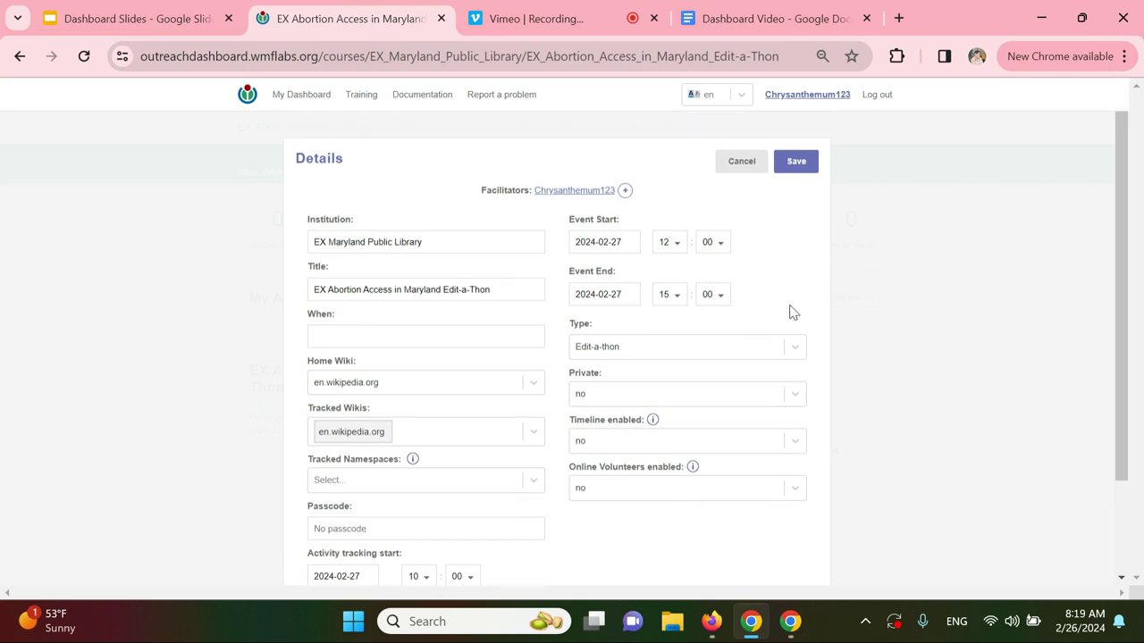
# Step: Save the edited details and scroll through the program page to review them
pyautogui.click(786, 166)
pyautogui.scroll(-1, 953, 383)
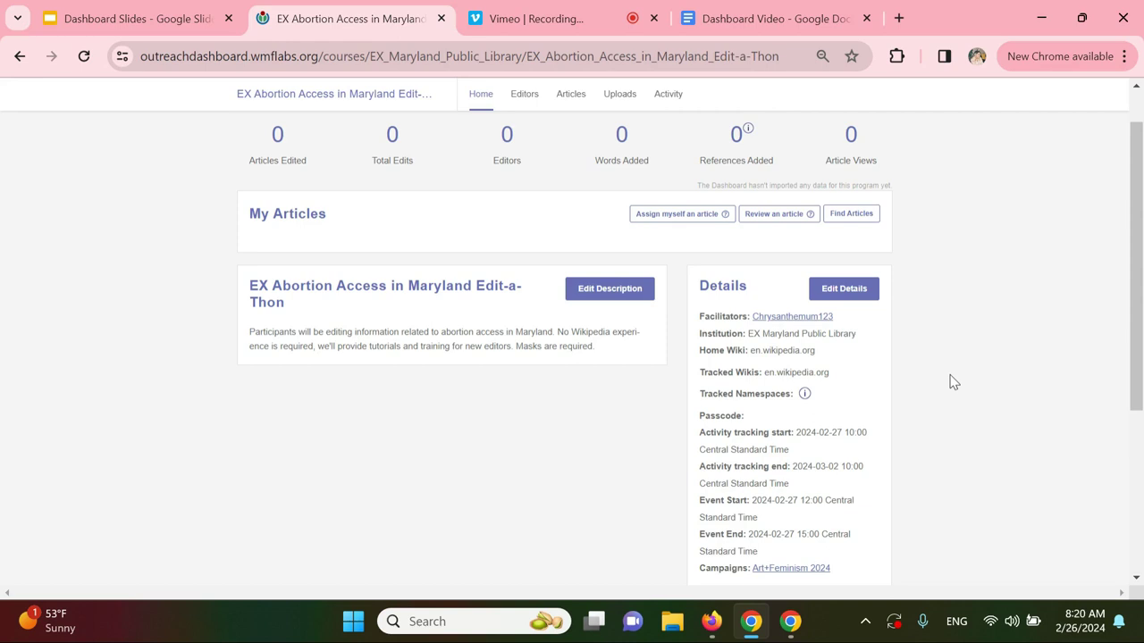
pyautogui.scroll(-1, 954, 382)
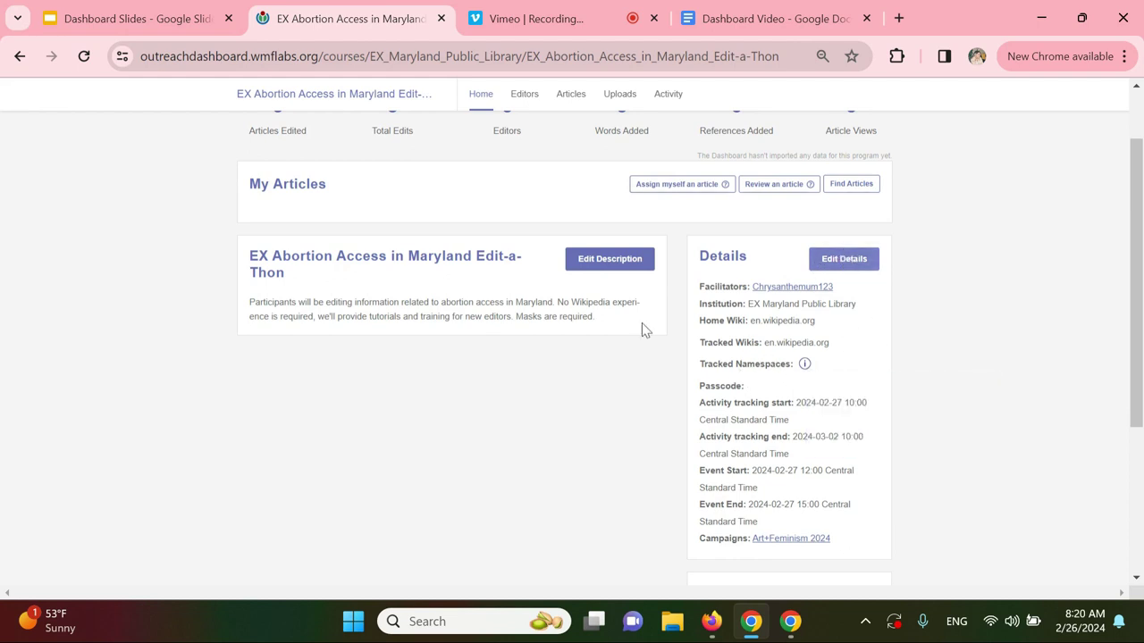
pyautogui.scroll(2, 484, 432)
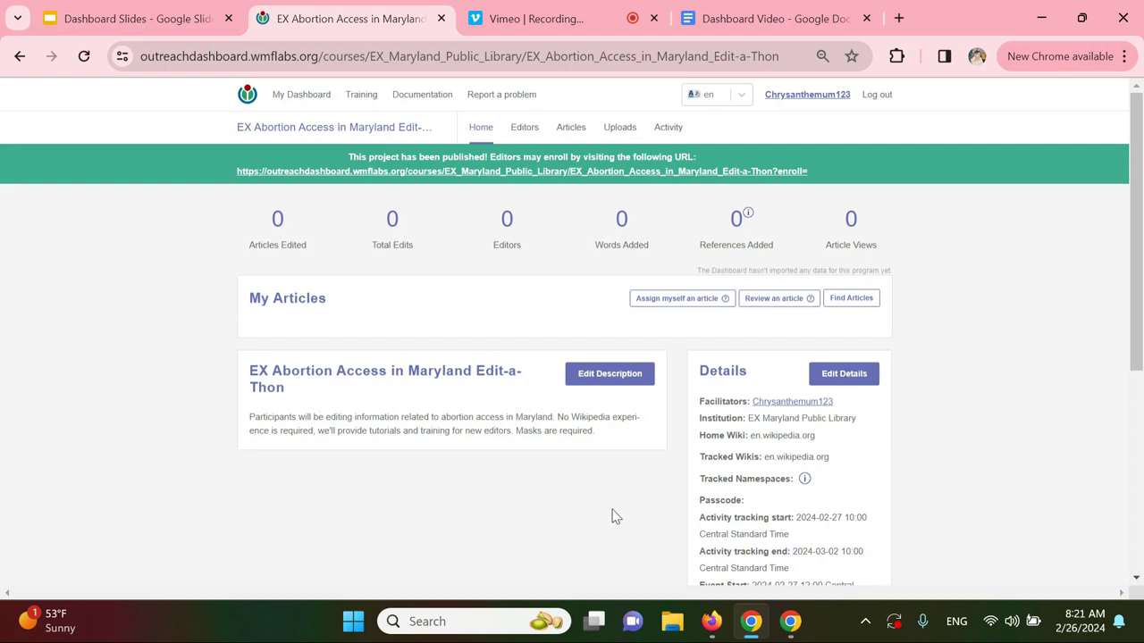
pyautogui.scroll(-2, 605, 523)
pyautogui.scroll(-3, 605, 523)
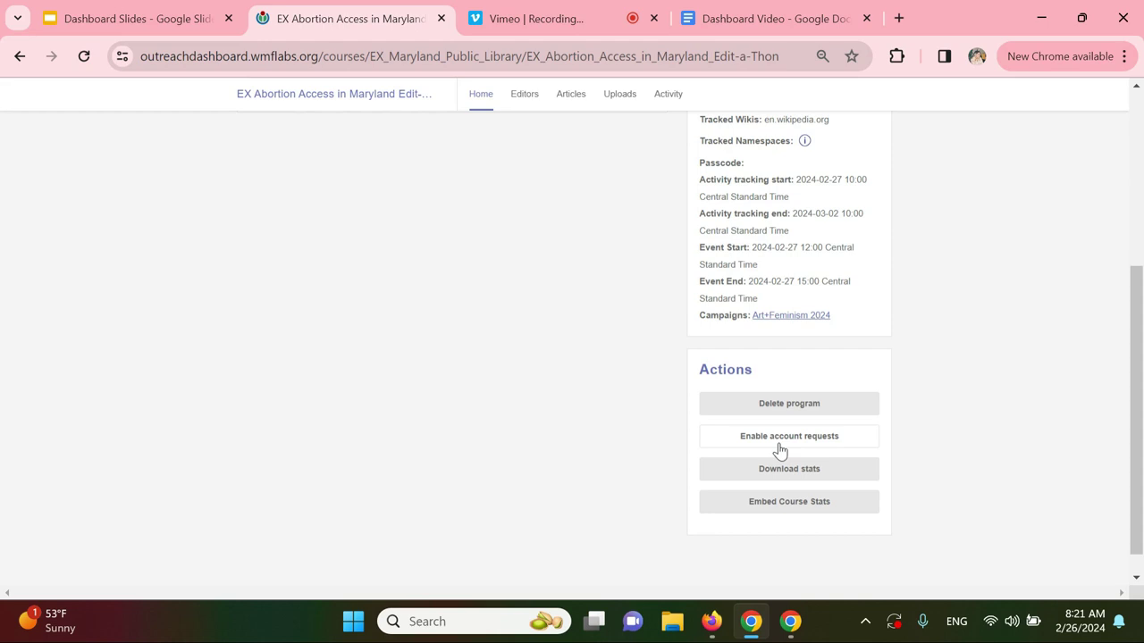
pyautogui.scroll(5, 503, 375)
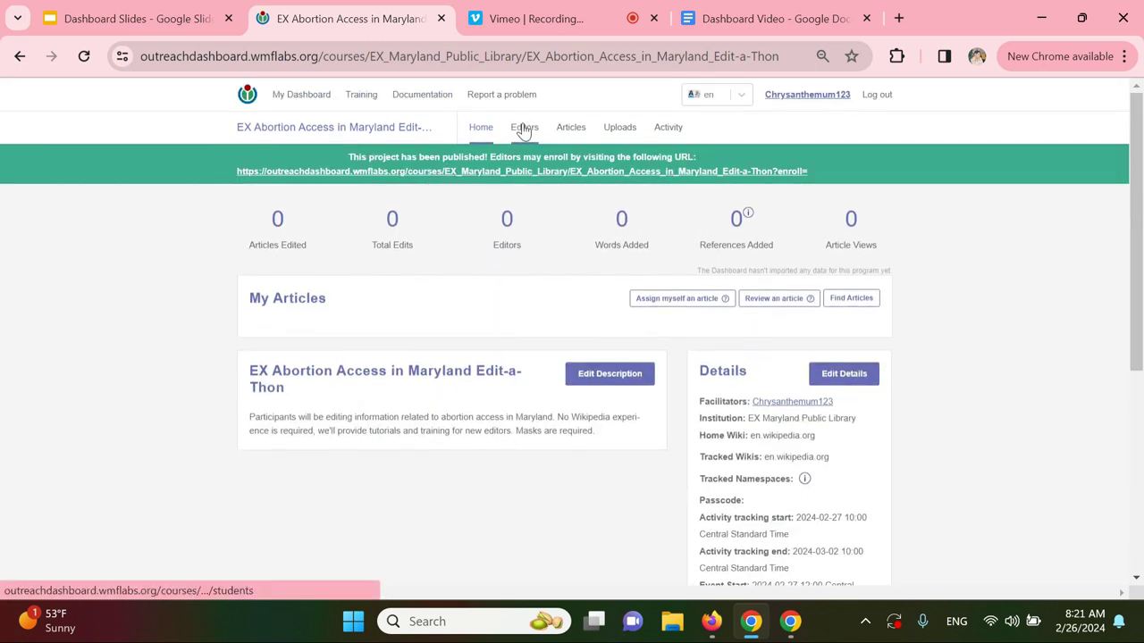
pyautogui.click(523, 131)
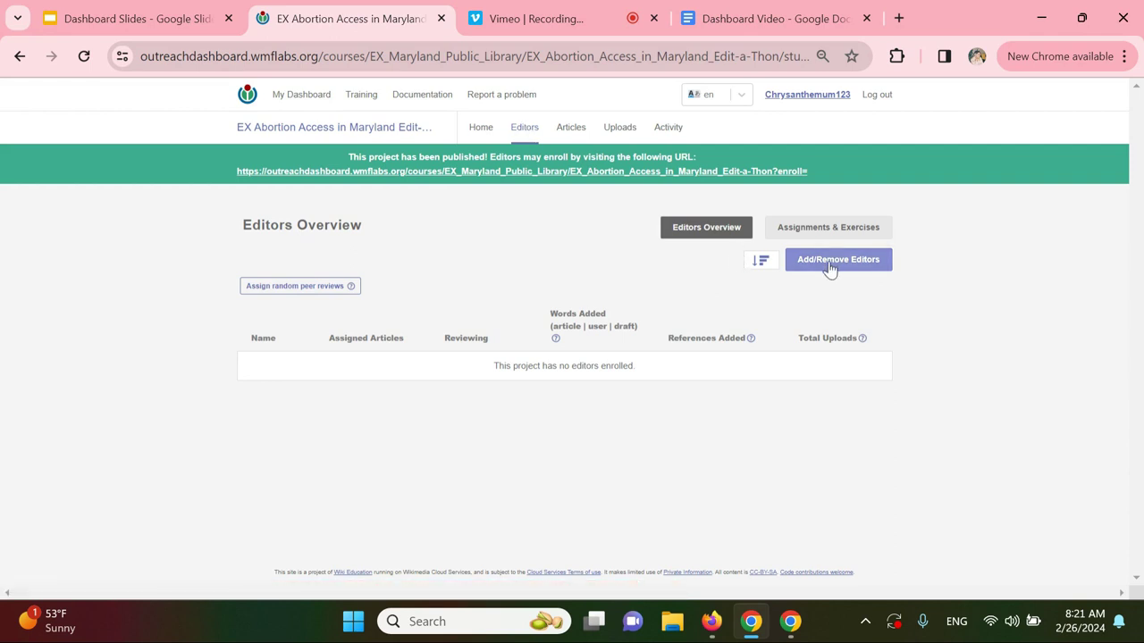
pyautogui.click(480, 136)
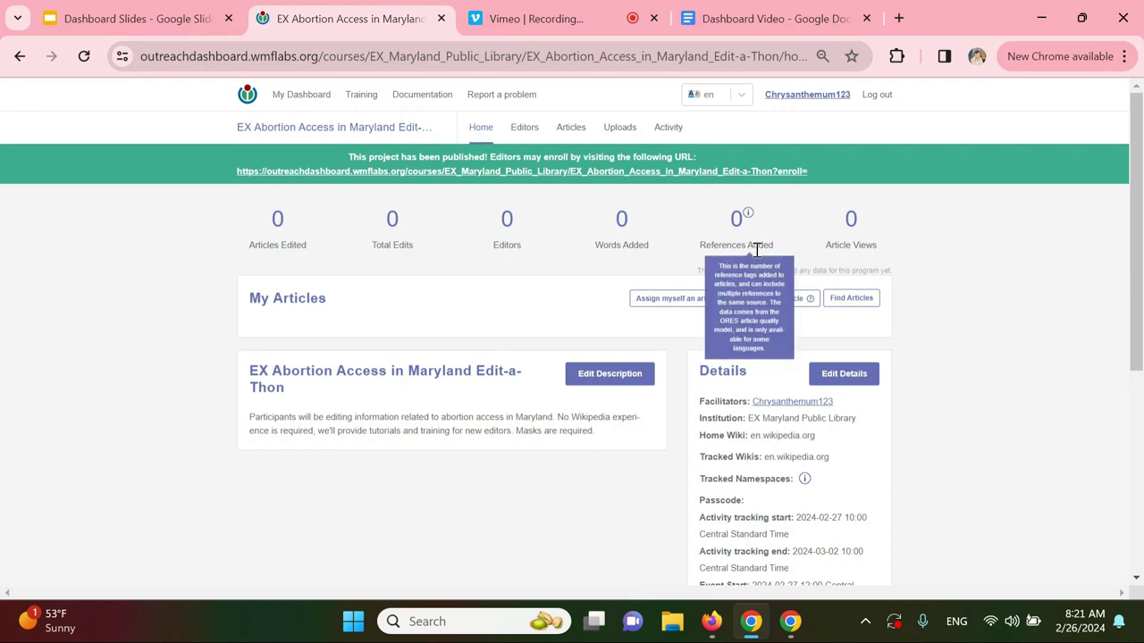
pyautogui.scroll(-4, 756, 250)
pyautogui.scroll(-1, 756, 250)
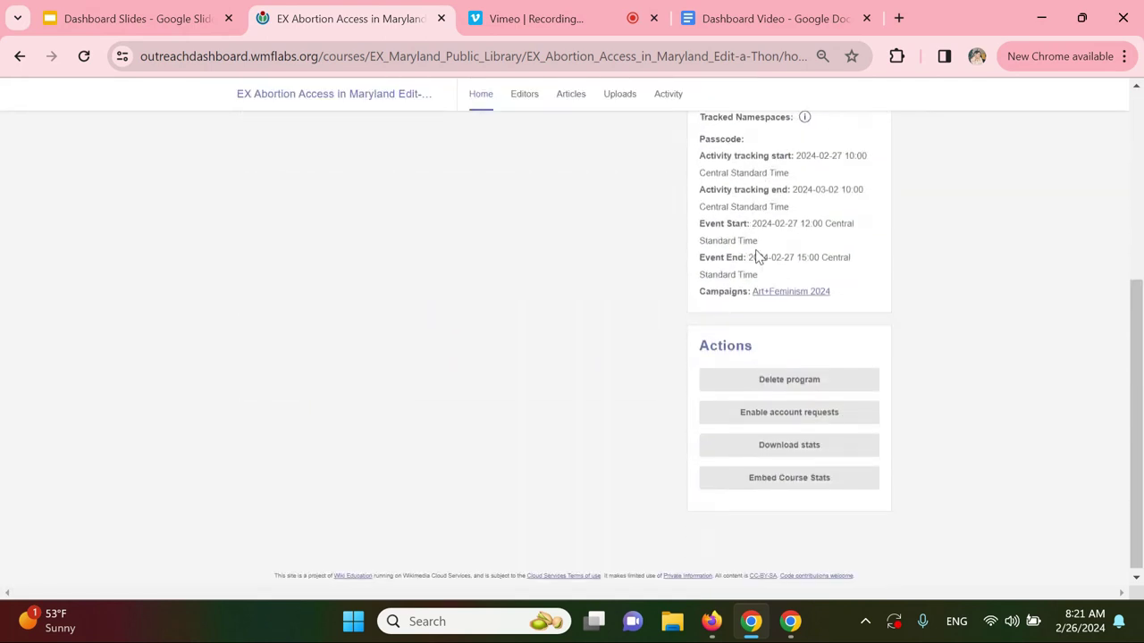
pyautogui.click(769, 452)
pyautogui.scroll(5, 602, 414)
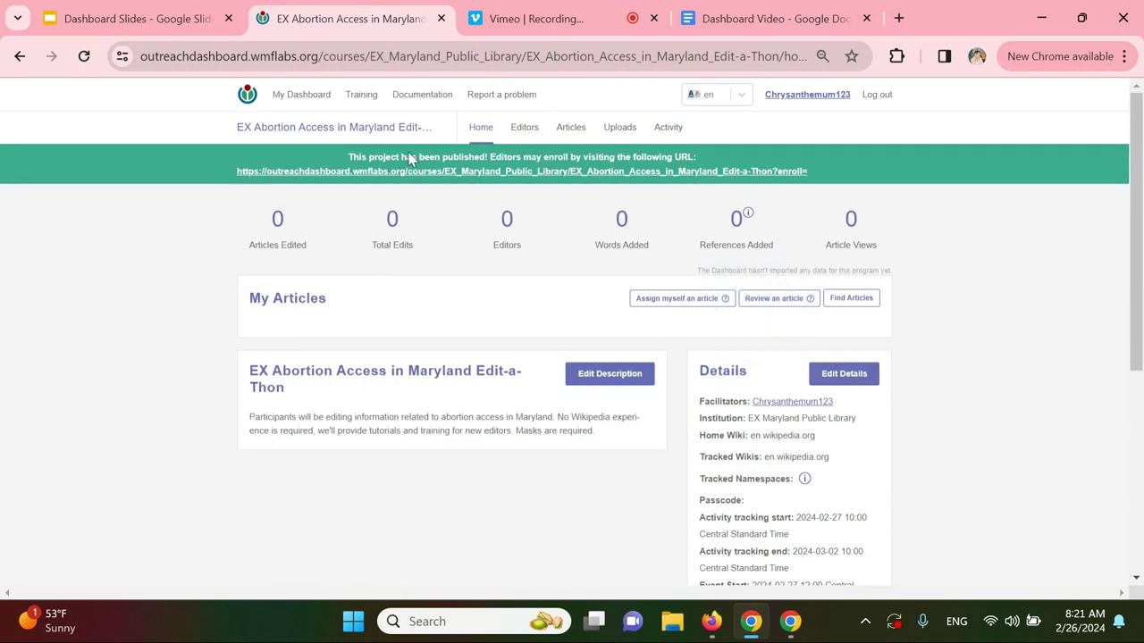
pyautogui.click(530, 131)
pyautogui.click(571, 131)
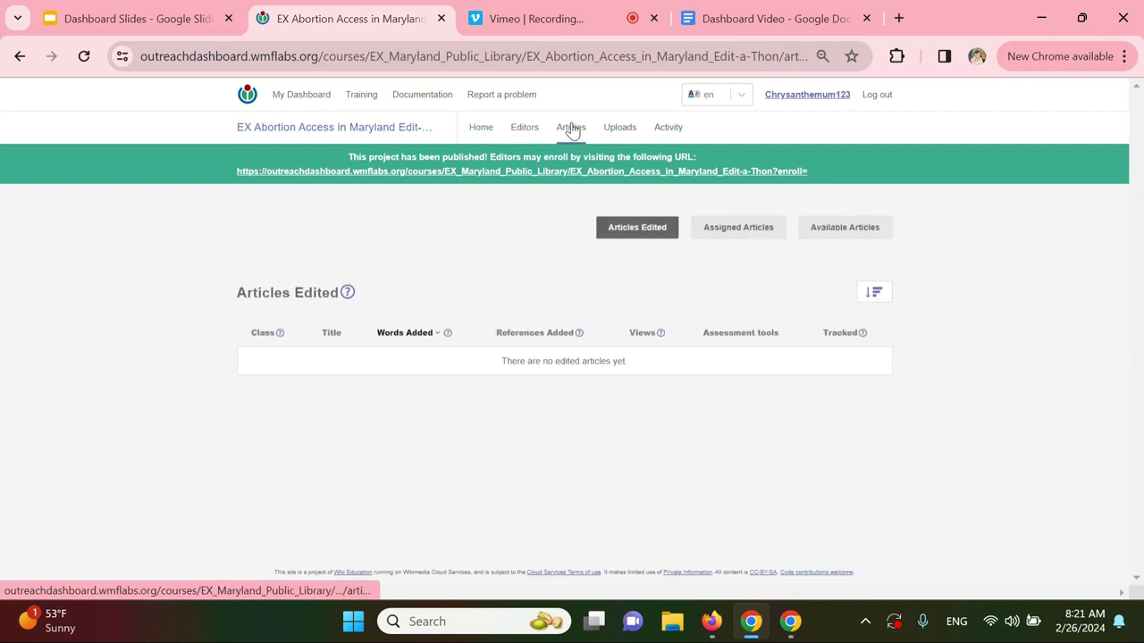
pyautogui.click(616, 128)
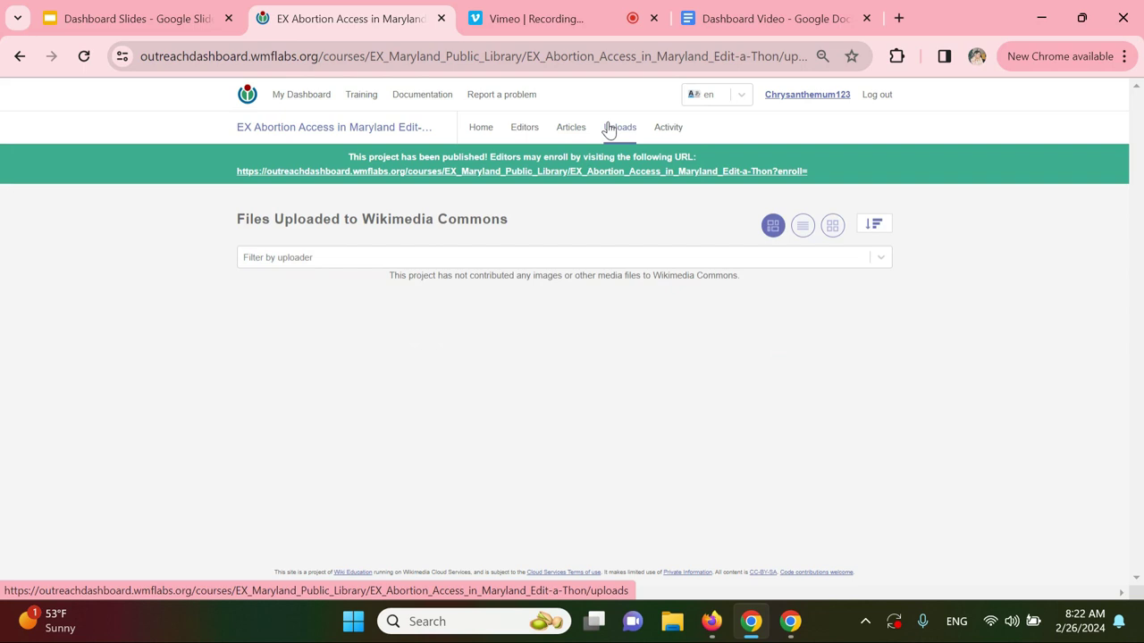
pyautogui.click(670, 132)
pyautogui.click(481, 129)
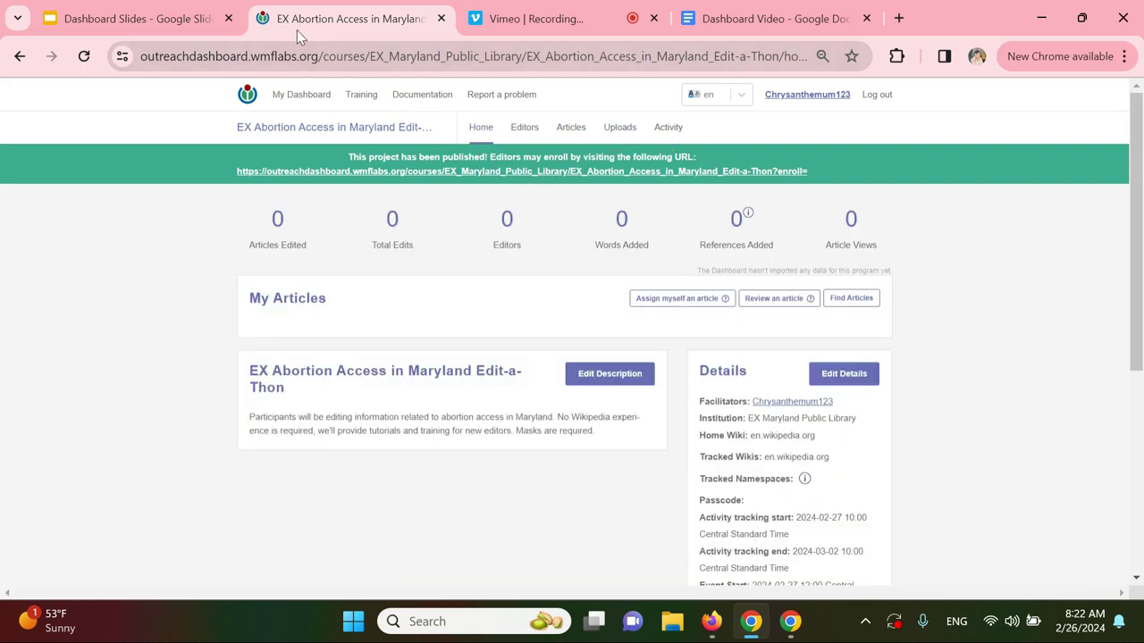
# Step: Switch back to the Dashboard Slides browser tab, showing slide 5, "Let's get started."
pyautogui.click(184, 17)
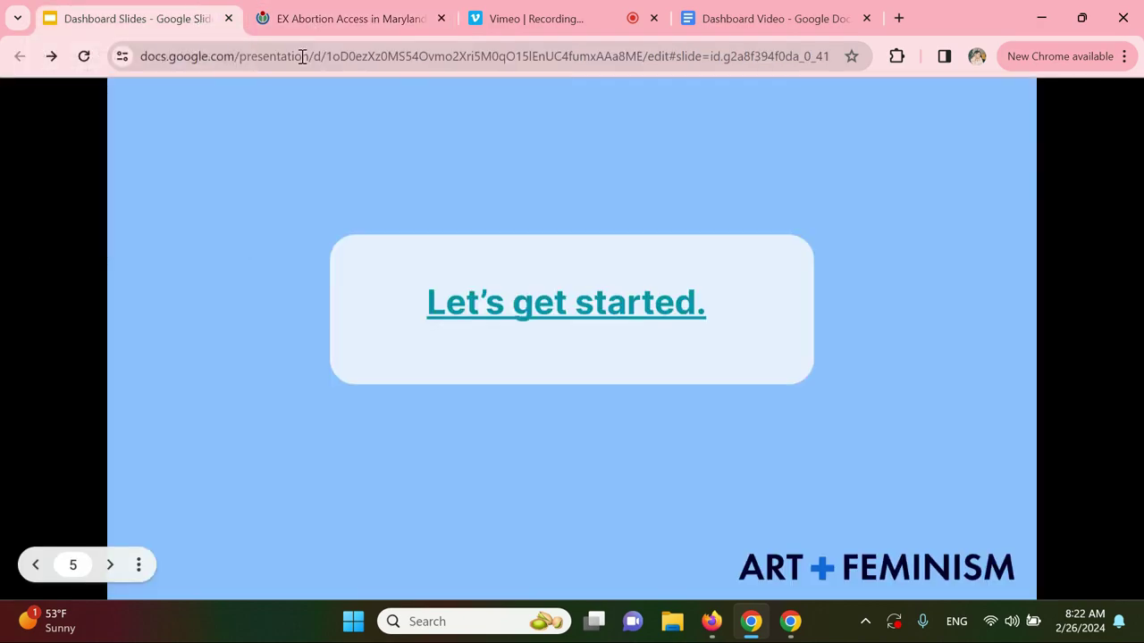